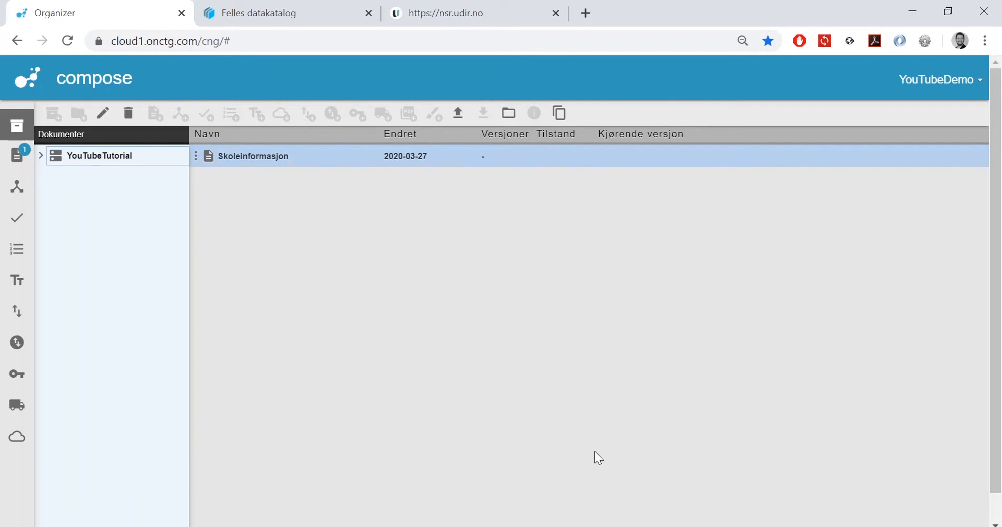
- Look at the Nasjonalt skoleregister website and return to the Organizer
{"action": "left_click", "coordinate": [494, 15]}
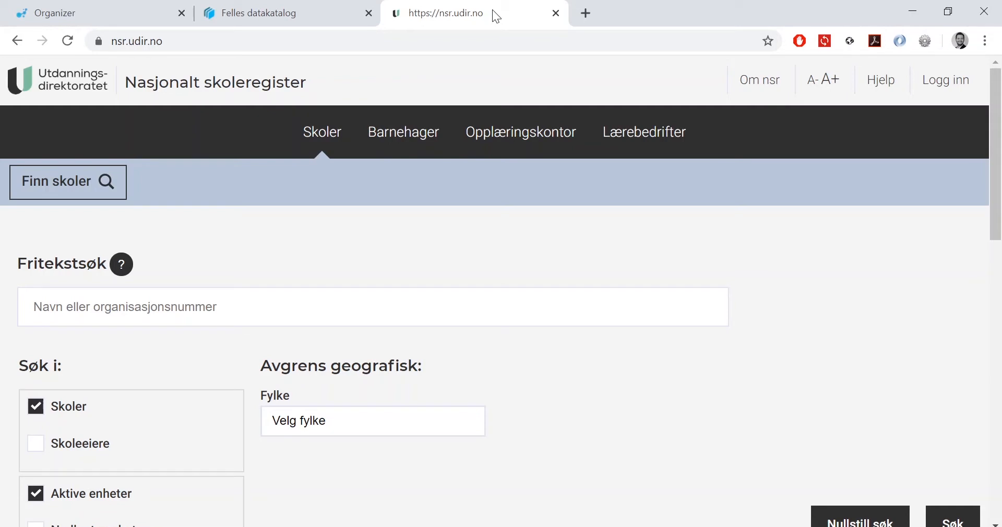
{"action": "left_click", "coordinate": [104, 14]}
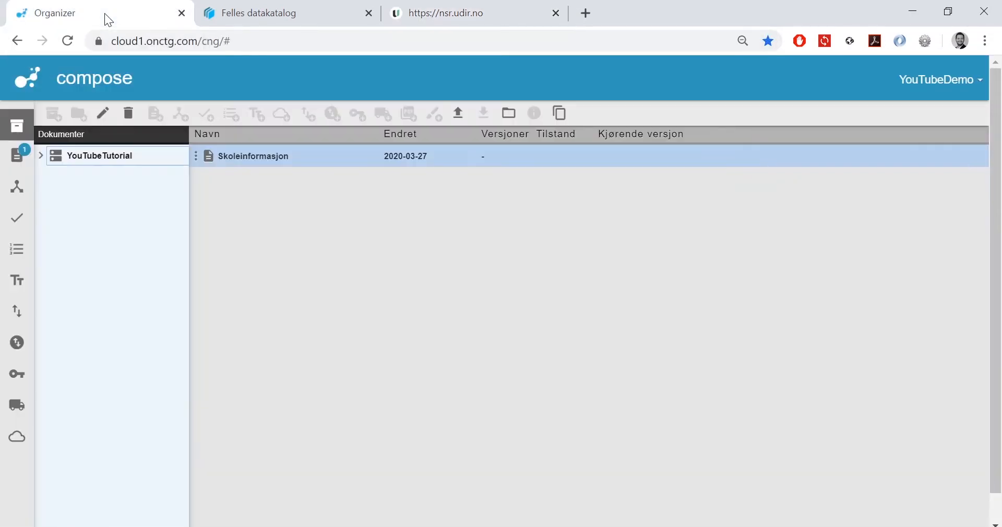
- Open the Skoleinformasjon form, preview its fields with the Demo.skin.1 design, and close the preview
{"action": "double_click", "coordinate": [307, 156]}
{"action": "left_click", "coordinate": [51, 113]}
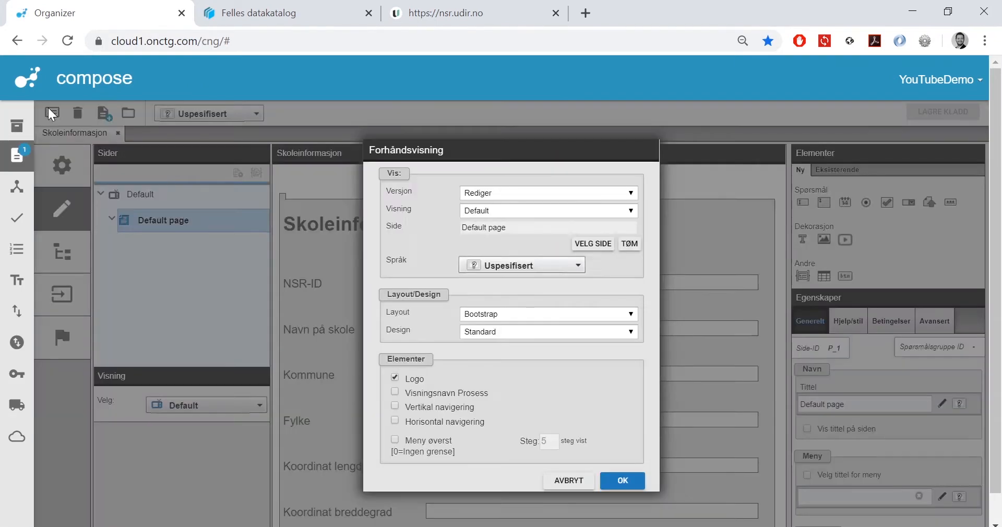
{"action": "left_click", "coordinate": [523, 332]}
{"action": "left_click", "coordinate": [533, 353]}
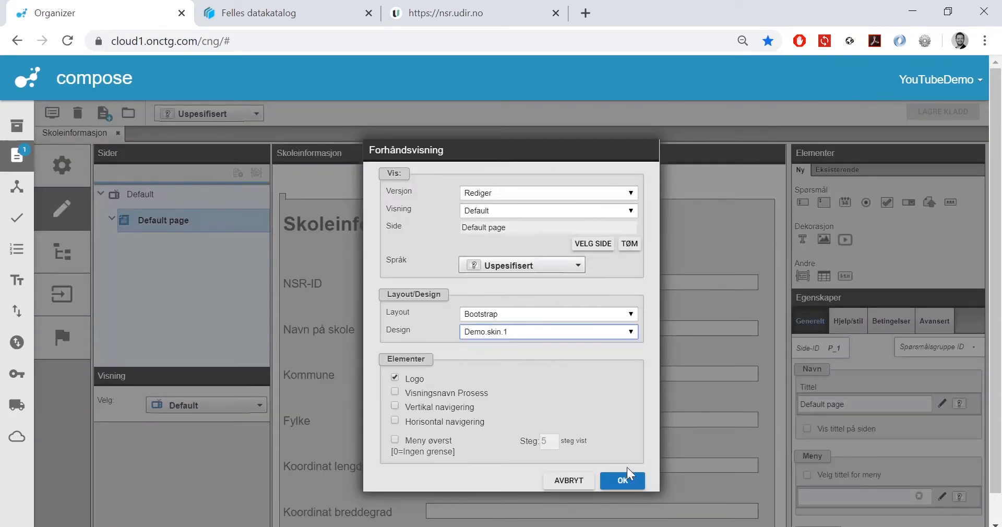
{"action": "left_click", "coordinate": [633, 481]}
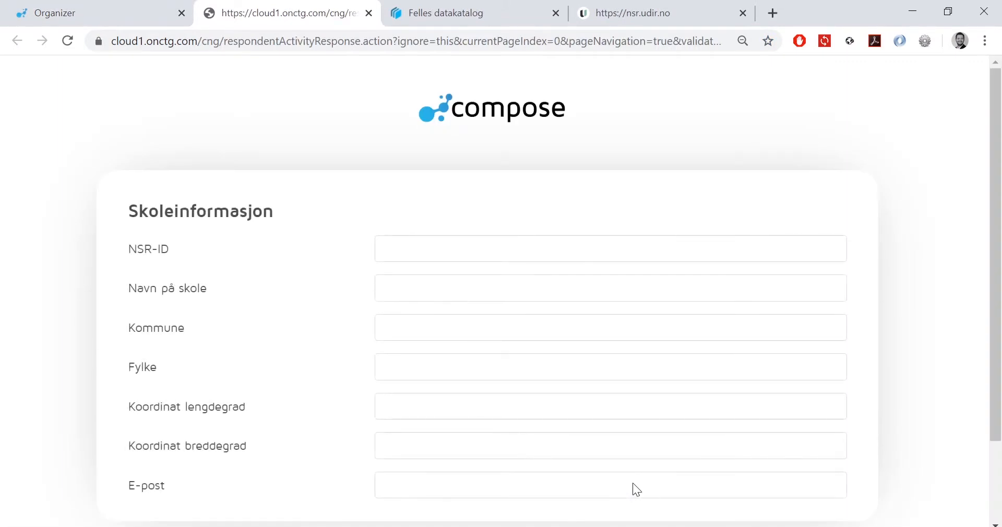
{"action": "left_click_drag", "start_coordinate": [994, 197], "coordinate": [996, 237]}
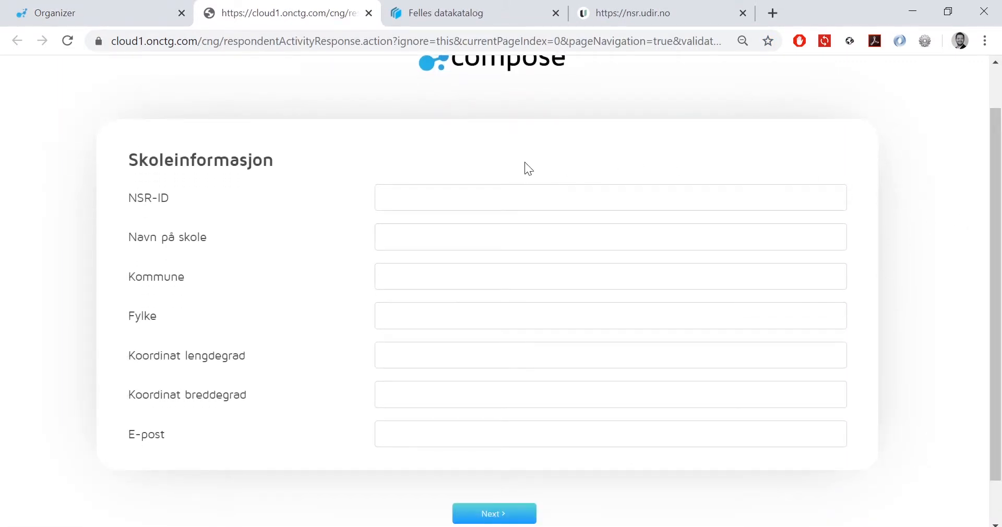
{"action": "left_click", "coordinate": [610, 198]}
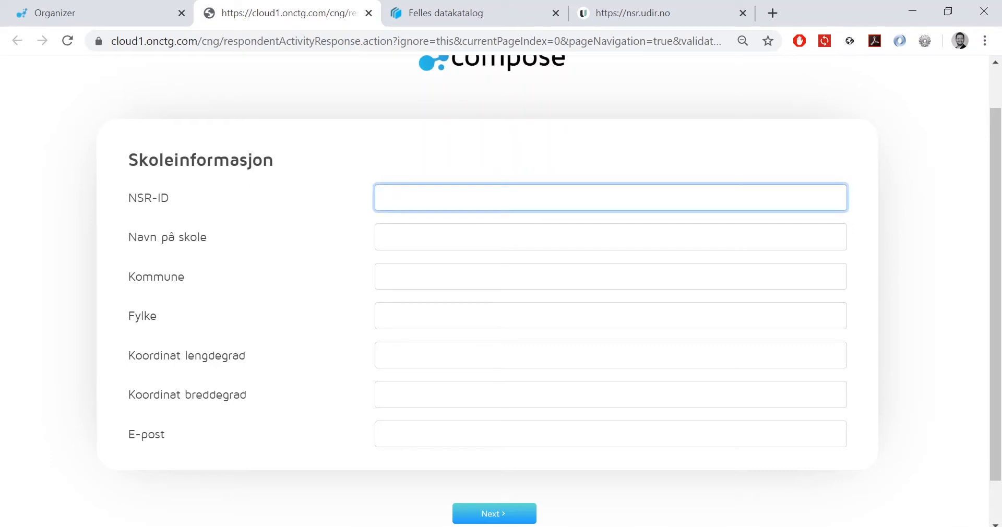
{"action": "left_click", "coordinate": [368, 14]}
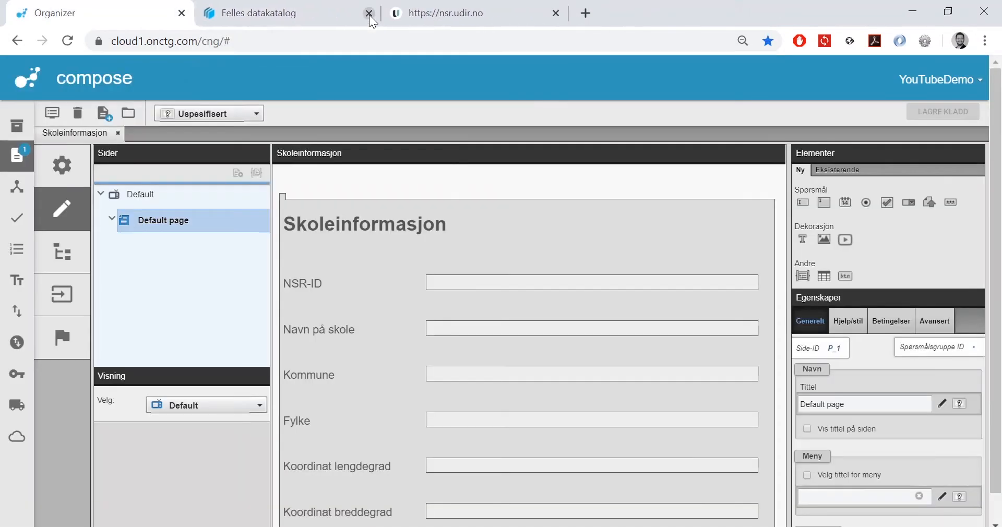
- Switch to Felles datakatalog, search for "nsr" and open the Nasjonalt skoleregister (NSR) dataset
{"action": "left_click", "coordinate": [302, 13]}
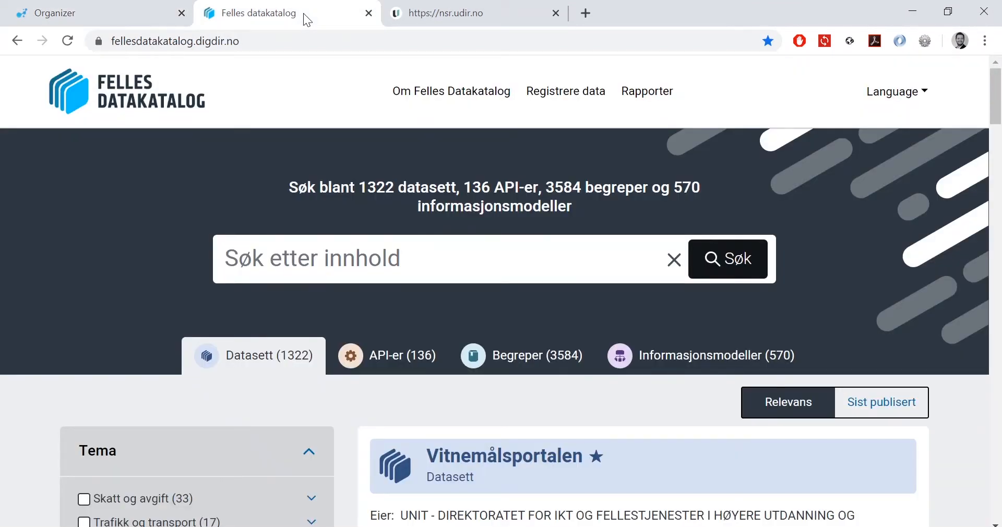
{"action": "scroll", "coordinate": [309, 183], "scroll_direction": "down", "scroll_amount": 1}
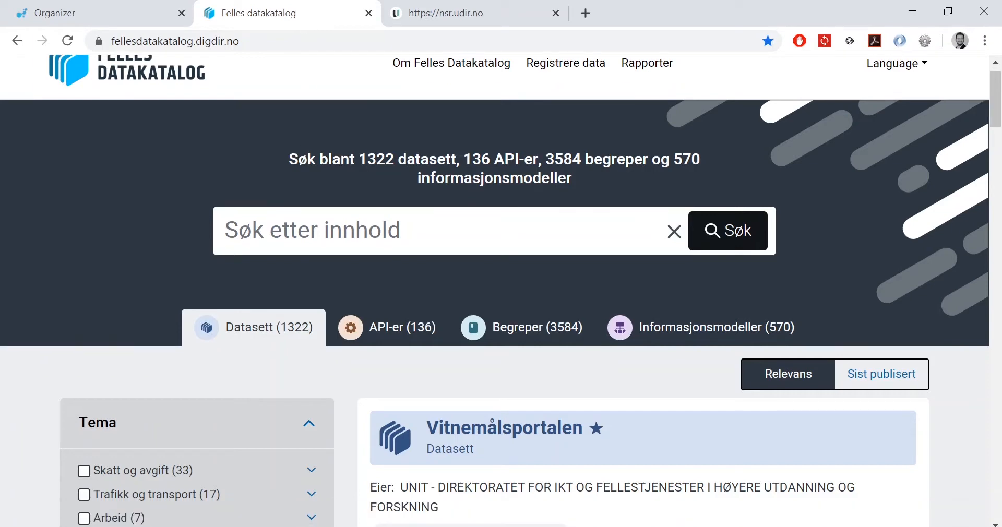
{"action": "left_click", "coordinate": [309, 230]}
{"action": "type", "text": "nsr"}
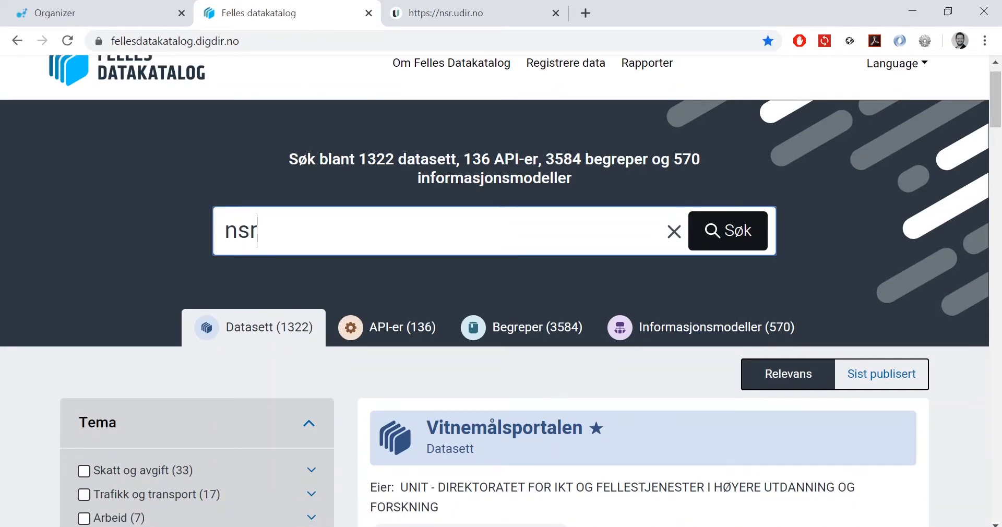
{"action": "key", "text": "Return"}
{"action": "scroll", "coordinate": [341, 215], "scroll_direction": "down", "scroll_amount": 5}
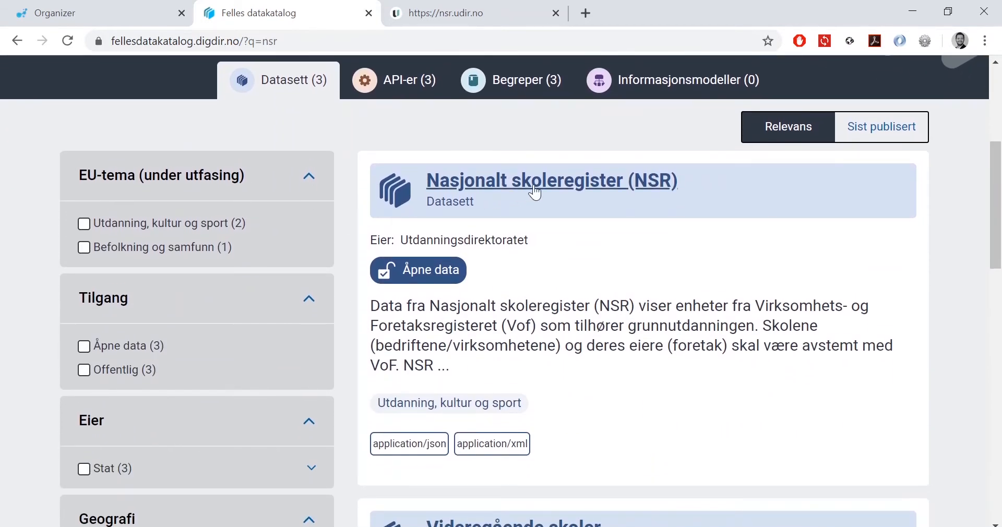
{"action": "left_click", "coordinate": [557, 179]}
- Open the access URL of the dataset's distribution and expand the GET /enhet/{id} operation under Enhet to see its parameters
{"action": "scroll", "coordinate": [556, 179], "scroll_direction": "down", "scroll_amount": 6}
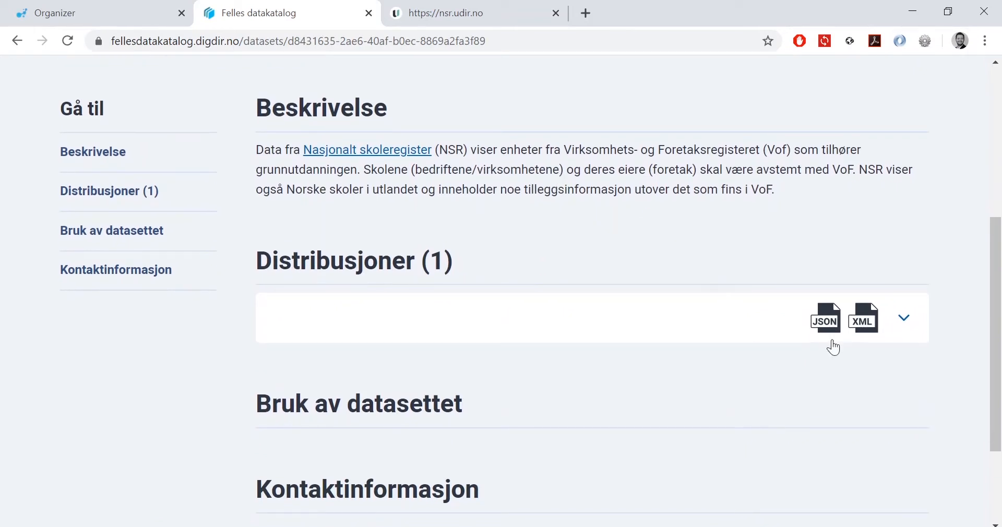
{"action": "left_click", "coordinate": [760, 333]}
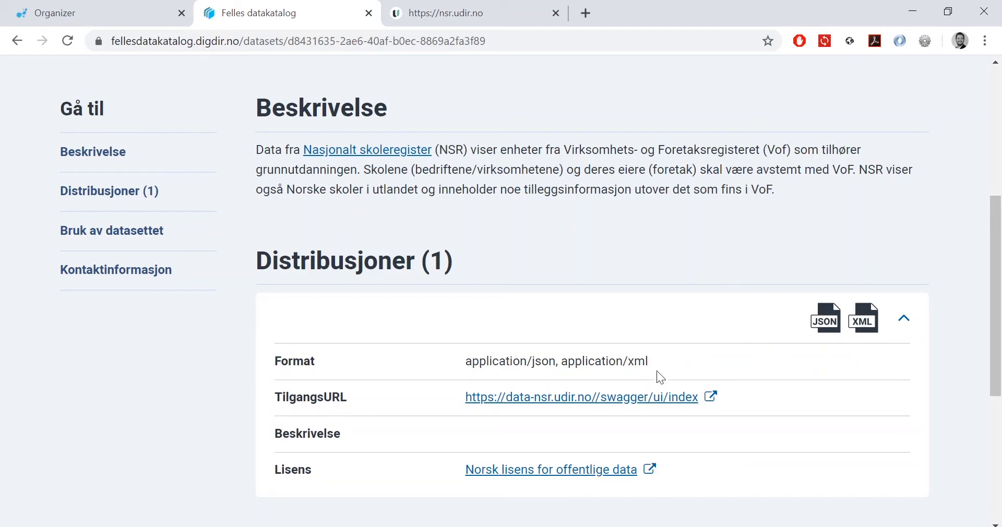
{"action": "left_click", "coordinate": [612, 400]}
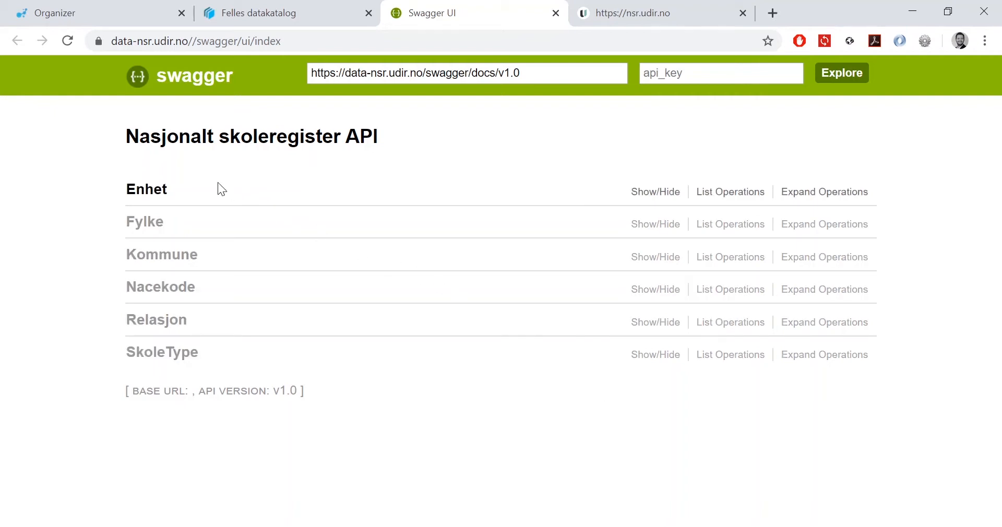
{"action": "left_click", "coordinate": [163, 191]}
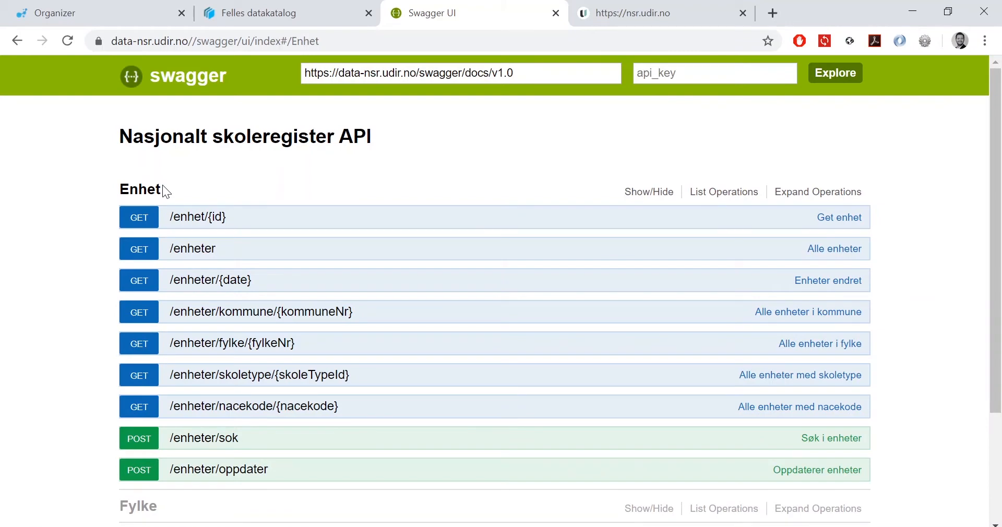
{"action": "left_click", "coordinate": [211, 219]}
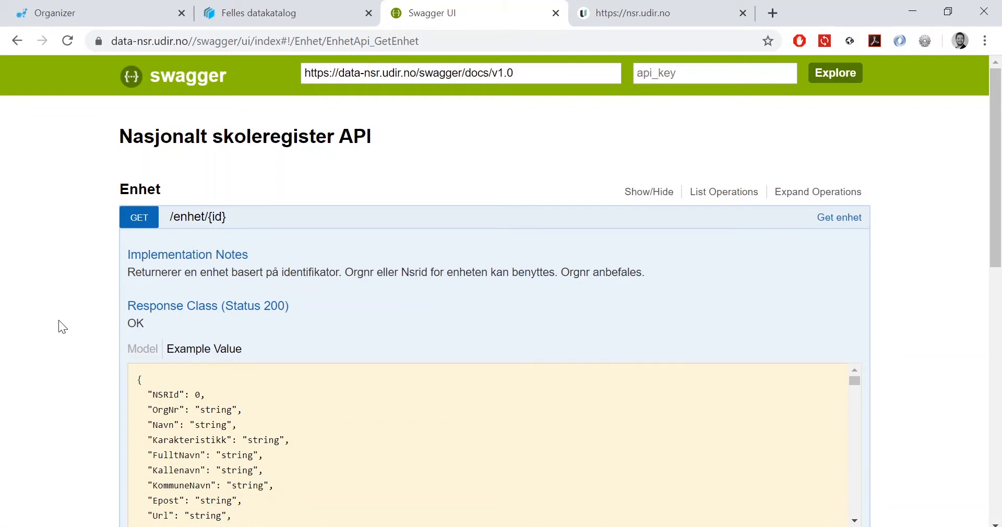
{"action": "scroll", "coordinate": [59, 321], "scroll_direction": "down", "scroll_amount": 3}
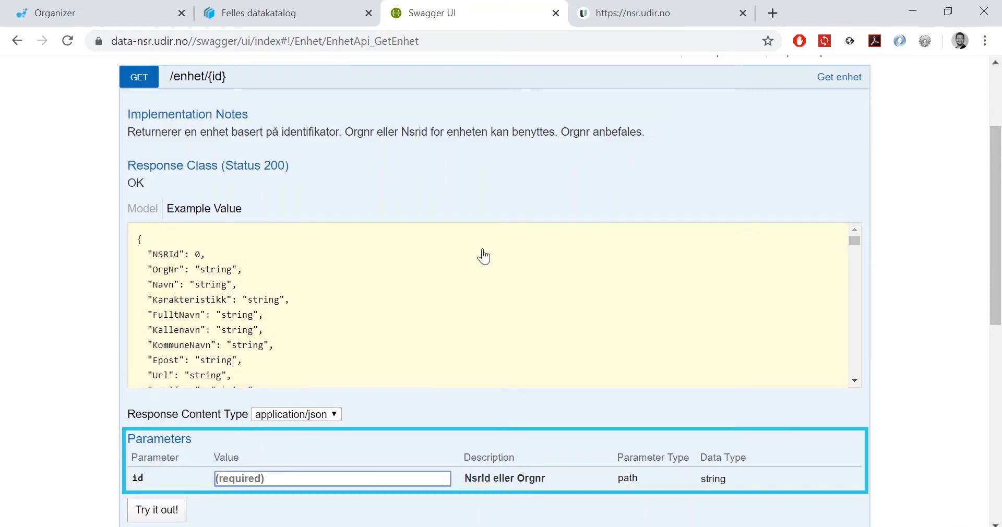
- Search the Nasjonalt skoleregister website for "kongsvinger" and open the entry for Kongsvinger ungdomsskole
{"action": "left_click", "coordinate": [673, 13]}
{"action": "type", "text": "kongsvinger"}
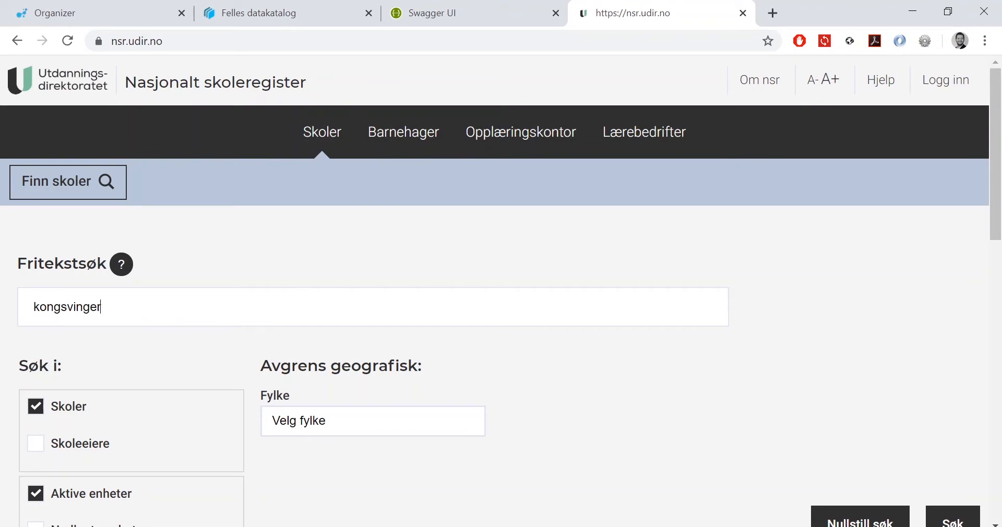
{"action": "key", "text": "Return"}
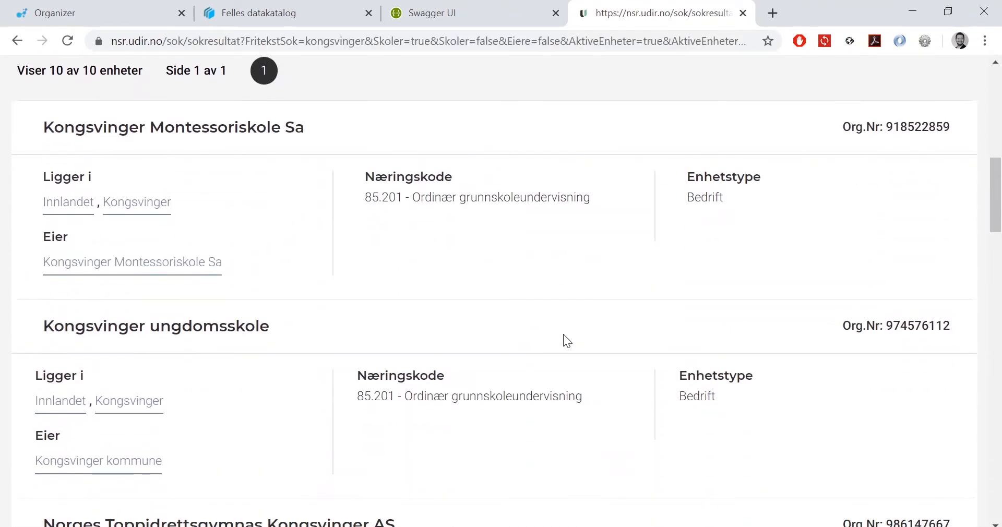
{"action": "left_click", "coordinate": [563, 335]}
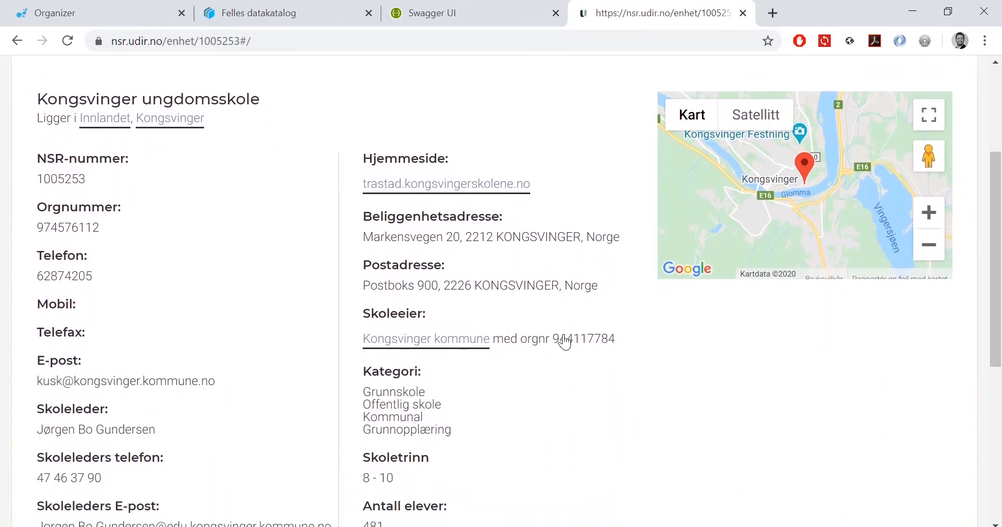
- Run GET /enhet/{id} in Swagger with the school's copied NSR number as the id and examine the request URL and response body
{"action": "left_click_drag", "start_coordinate": [86, 157], "coordinate": [36, 157]}
{"action": "key", "text": "ctrl+c"}
{"action": "left_click", "coordinate": [467, 7]}
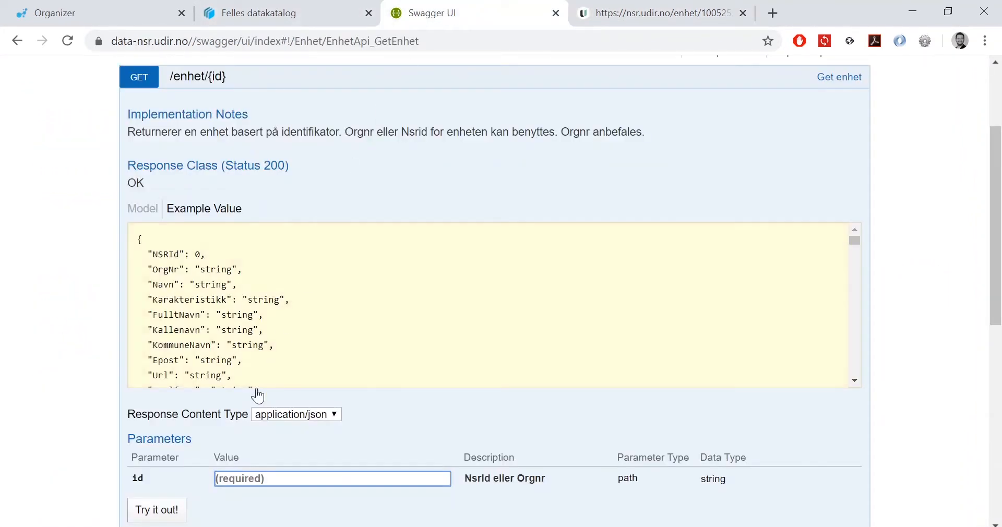
{"action": "key", "text": "ctrl+v"}
{"action": "left_click", "coordinate": [173, 513]}
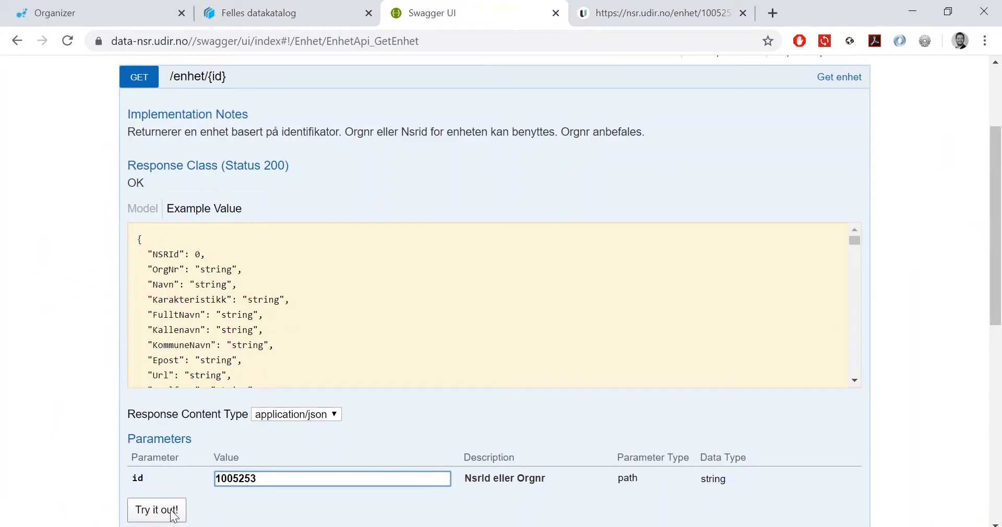
{"action": "scroll", "coordinate": [108, 505], "scroll_direction": "down", "scroll_amount": 8}
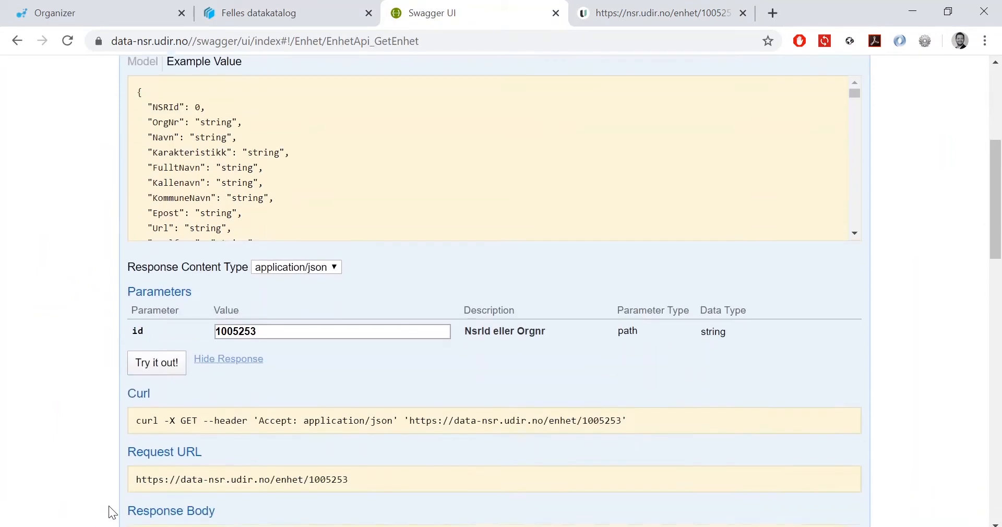
{"action": "scroll", "coordinate": [109, 505], "scroll_direction": "down", "scroll_amount": 2}
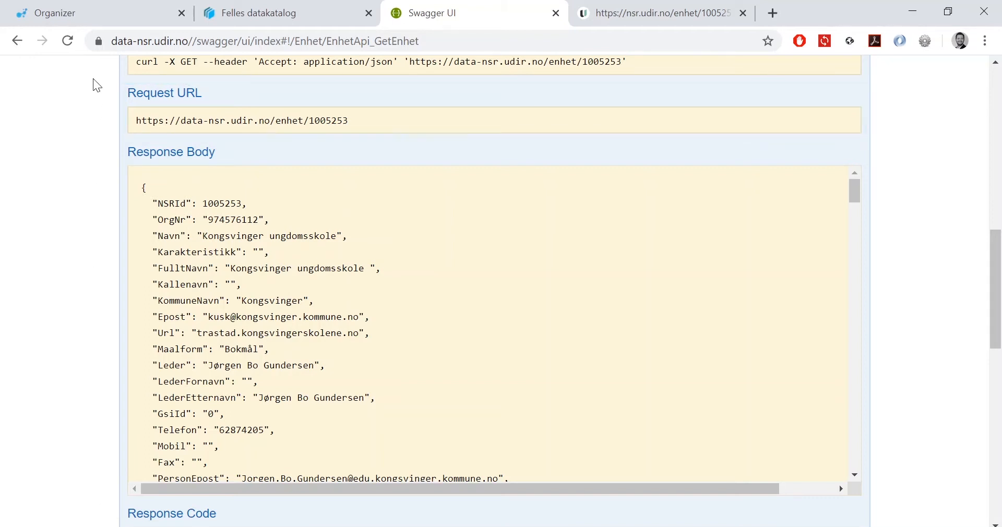
- Return to the Organizer archive, create an integration named "Nasjonalt skoleregister" and open it
{"action": "left_click", "coordinate": [98, 14]}
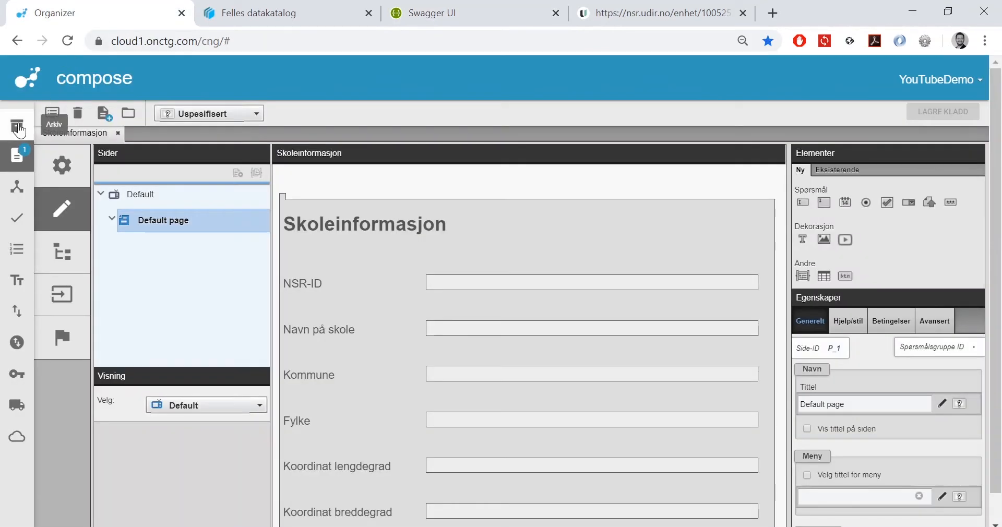
{"action": "left_click", "coordinate": [19, 129]}
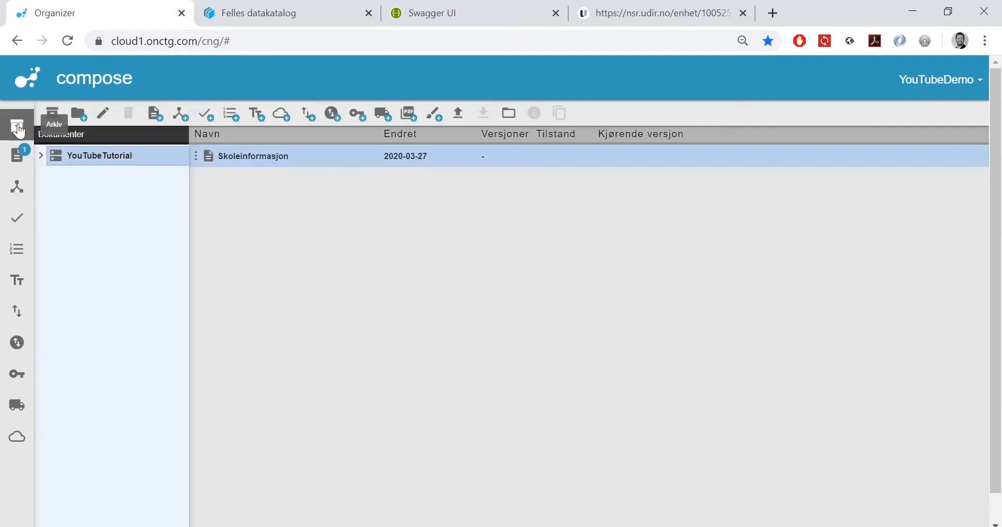
{"action": "left_click", "coordinate": [310, 119]}
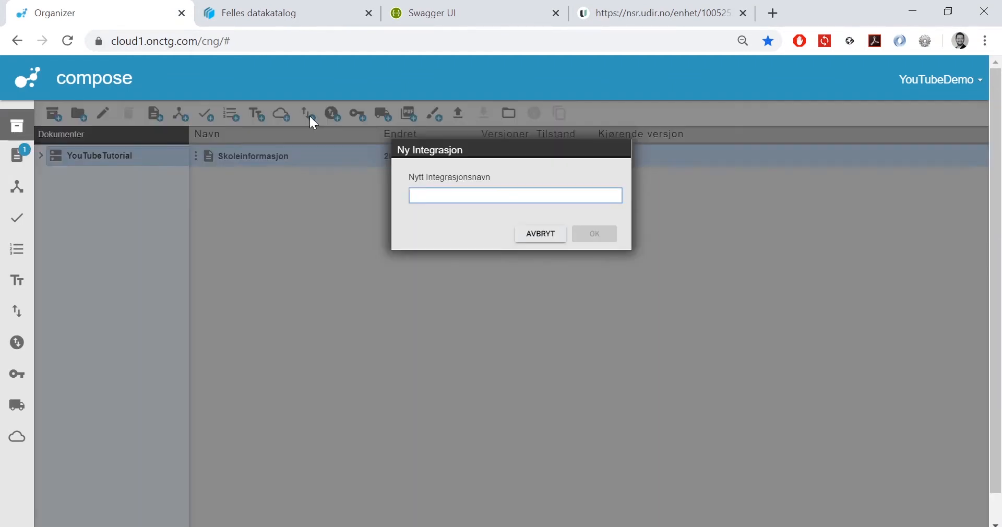
{"action": "type", "text": "Nasjonalt skoleregister"}
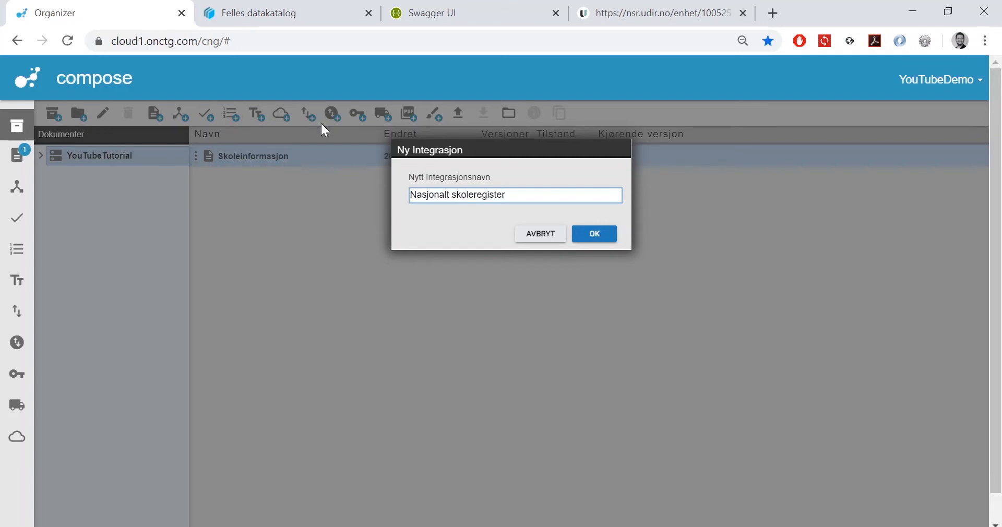
{"action": "left_click", "coordinate": [596, 240]}
{"action": "double_click", "coordinate": [312, 182]}
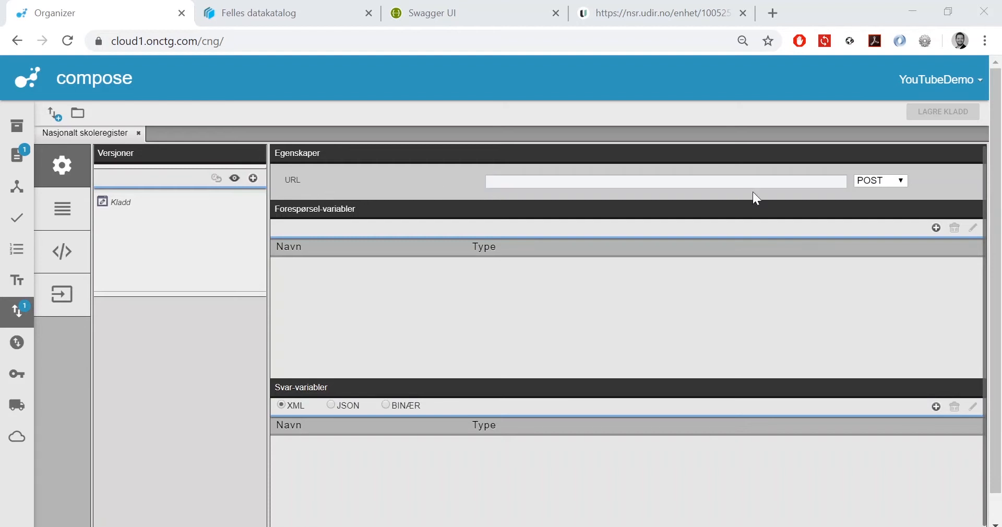
- Add a request variable named "id" to the integration
{"action": "left_click", "coordinate": [934, 229]}
{"action": "type", "text": "id"}
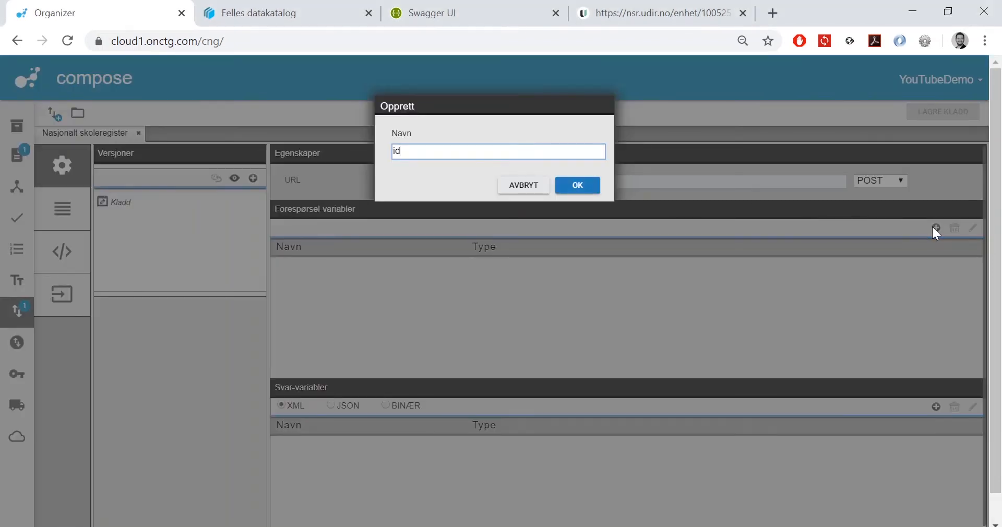
{"action": "key", "text": "Return"}
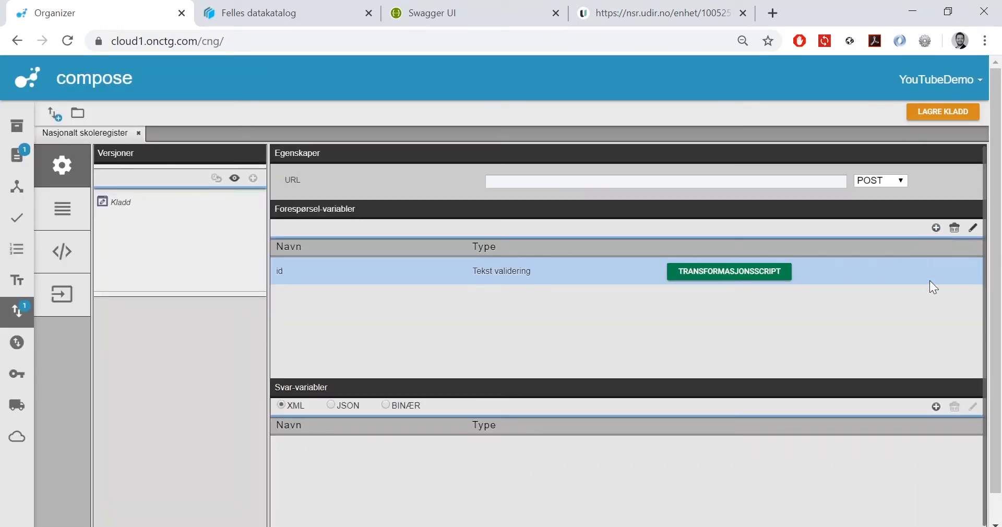
- Add three response variables named "skole", "kommune" and "fylke" to the integration
{"action": "left_click", "coordinate": [934, 414]}
{"action": "type", "text": "skole"}
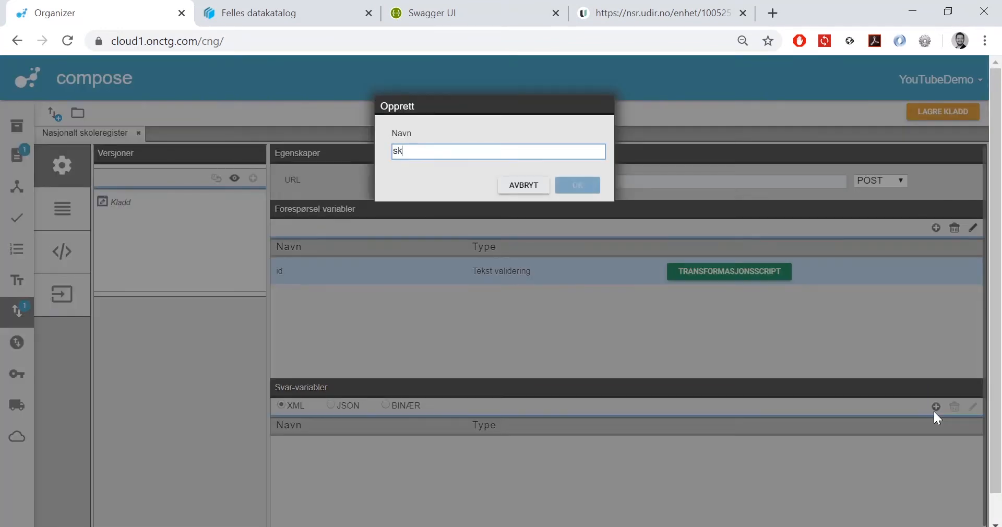
{"action": "key", "text": "Return"}
{"action": "left_click", "coordinate": [935, 412]}
{"action": "type", "text": "kommune"}
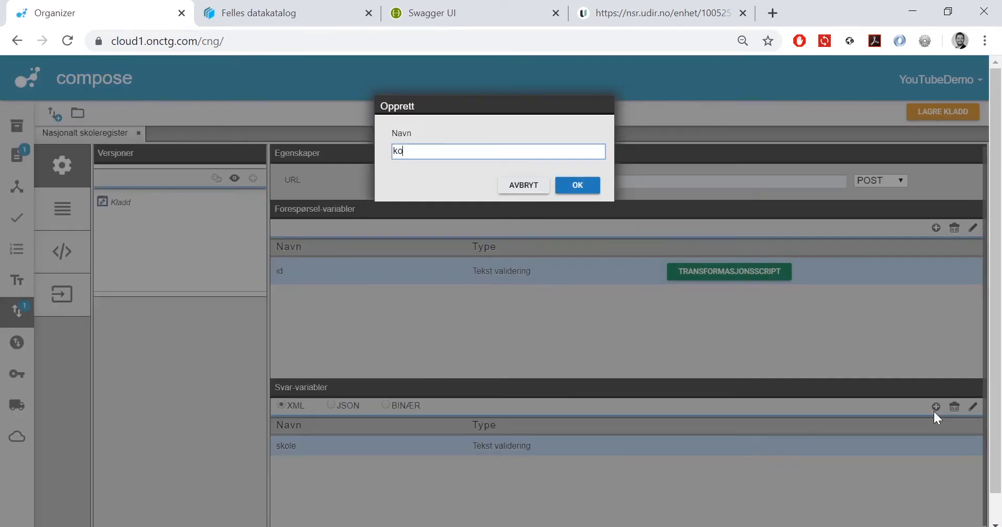
{"action": "key", "text": "Return"}
{"action": "left_click", "coordinate": [935, 412]}
{"action": "type", "text": "fylke"}
{"action": "key", "text": "Return"}
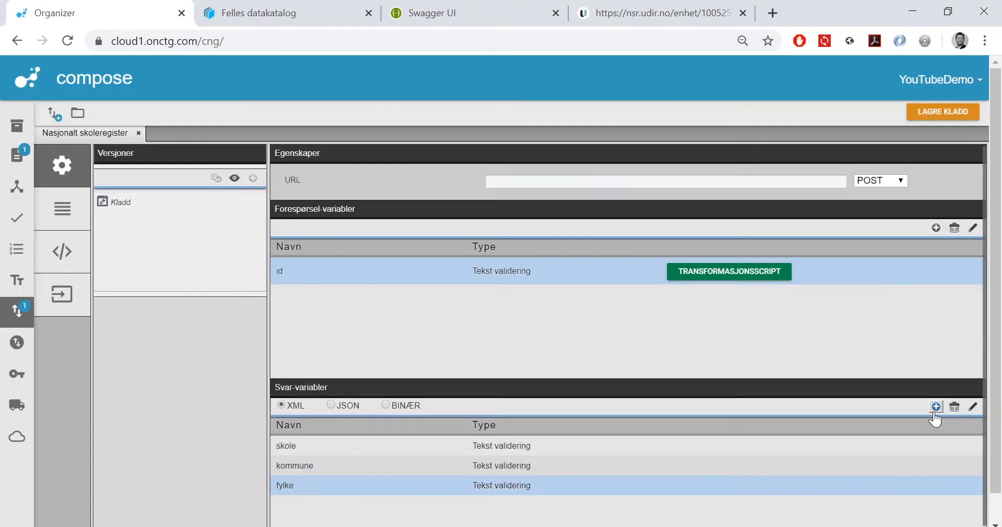
- Add three more response variables named "epost", "koordinatLengdegrad" and "koordinatBreddegrad" to the integration
{"action": "left_click", "coordinate": [934, 412]}
{"action": "type", "text": "epost"}
{"action": "key", "text": "Return"}
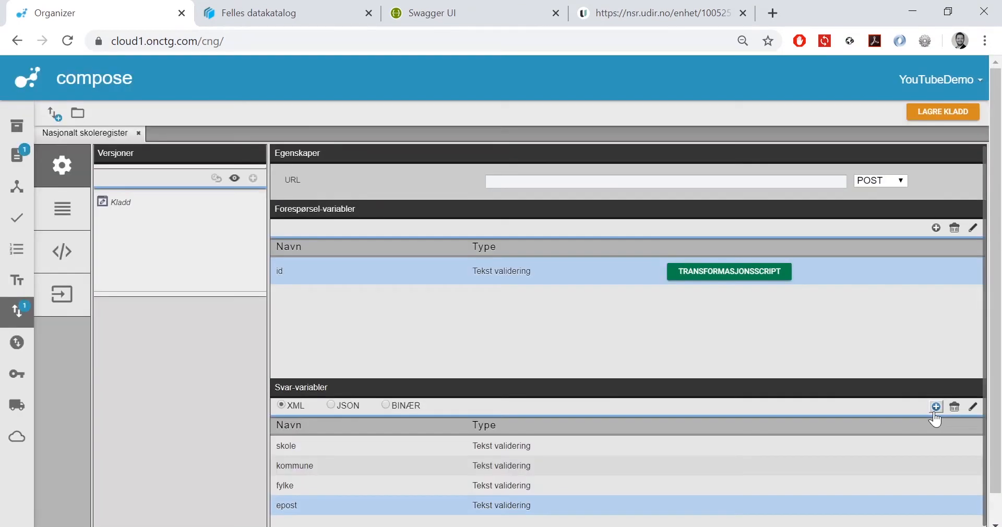
{"action": "left_click", "coordinate": [935, 410]}
{"action": "type", "text": "koordinatL"}
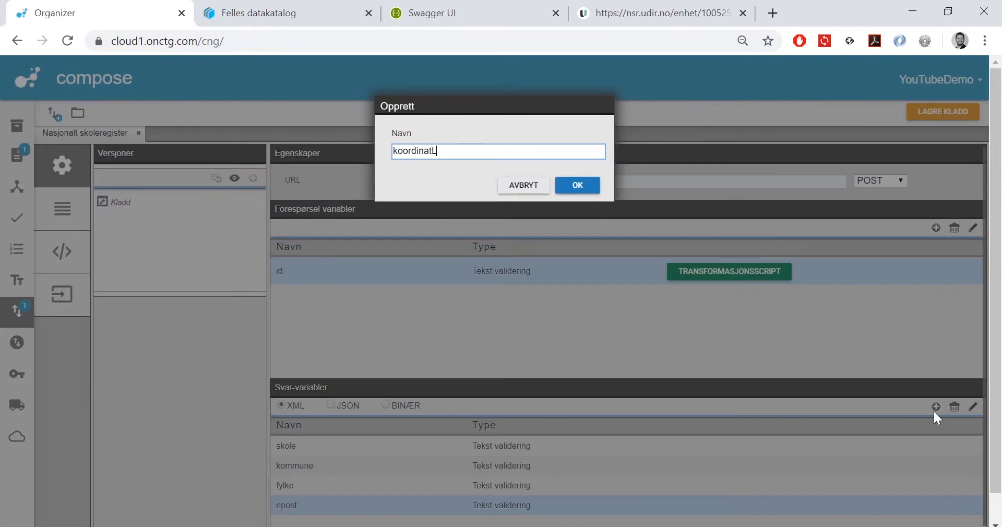
{"action": "type", "text": "engdegrad"}
{"action": "key", "text": "Return"}
{"action": "left_click", "coordinate": [933, 409]}
{"action": "type", "text": "koord"}
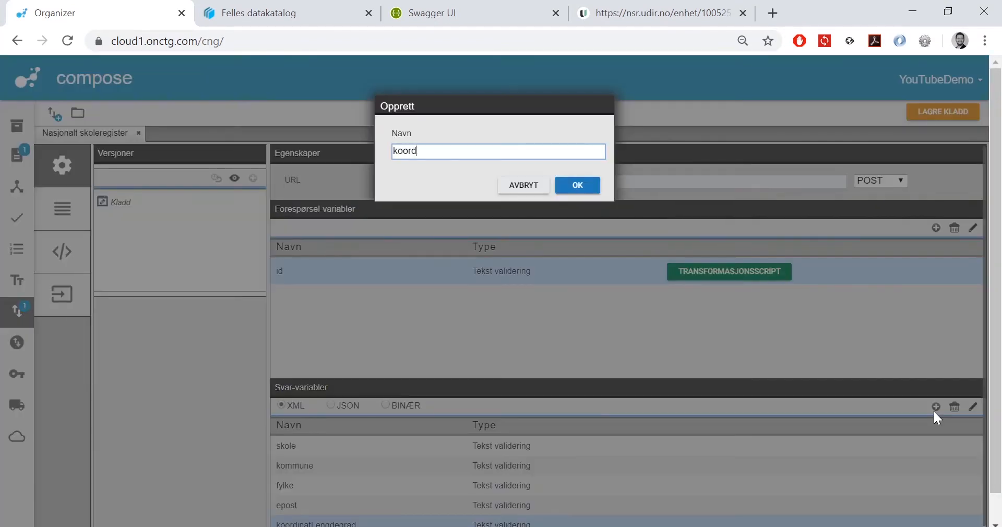
{"action": "type", "text": "inatBreddegrad"}
{"action": "key", "text": "Return"}
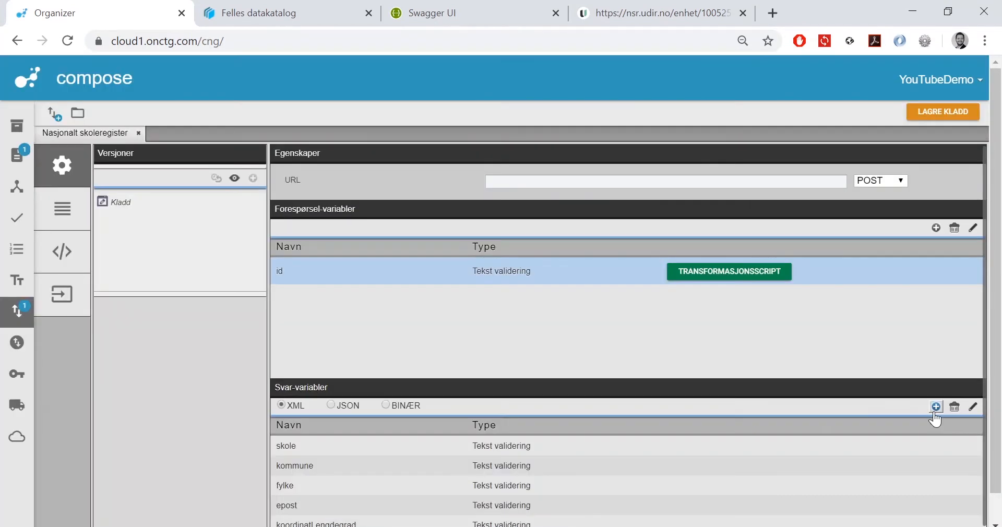
- Copy the GET /enhet request URL from Swagger and paste it as the integration's URL in Organizer
{"action": "left_click", "coordinate": [467, 20]}
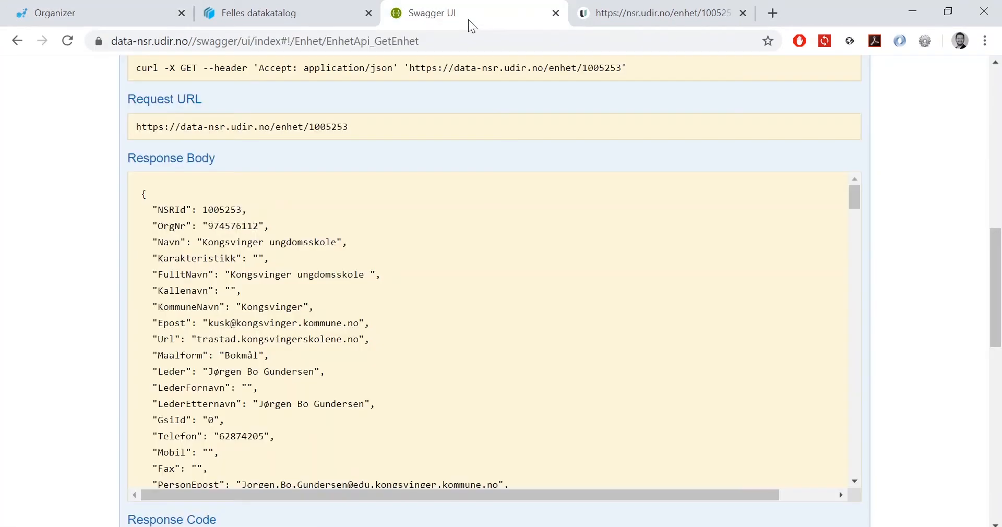
{"action": "left_click_drag", "start_coordinate": [349, 126], "coordinate": [135, 127]}
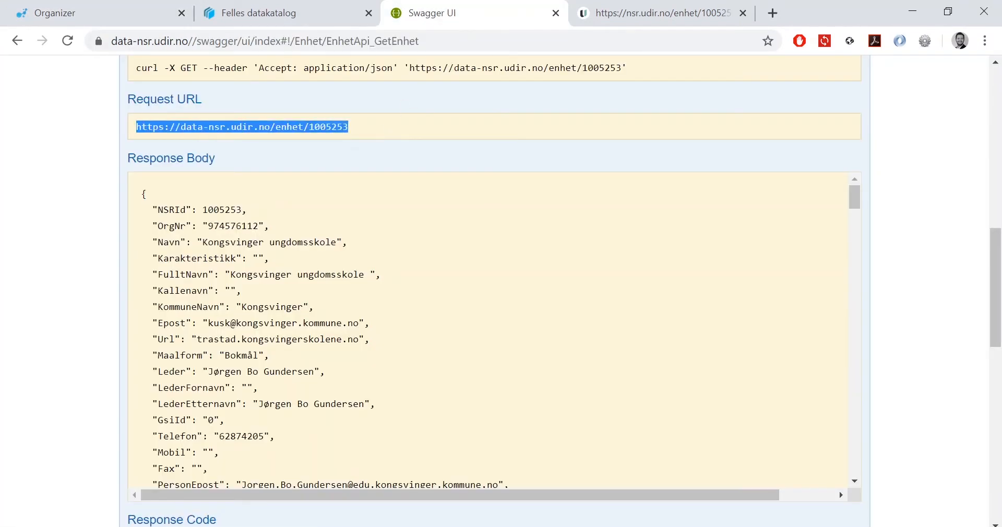
{"action": "key", "text": "ctrl+c"}
{"action": "left_click", "coordinate": [95, 5]}
{"action": "left_click", "coordinate": [540, 182]}
{"action": "key", "text": "ctrl+v"}
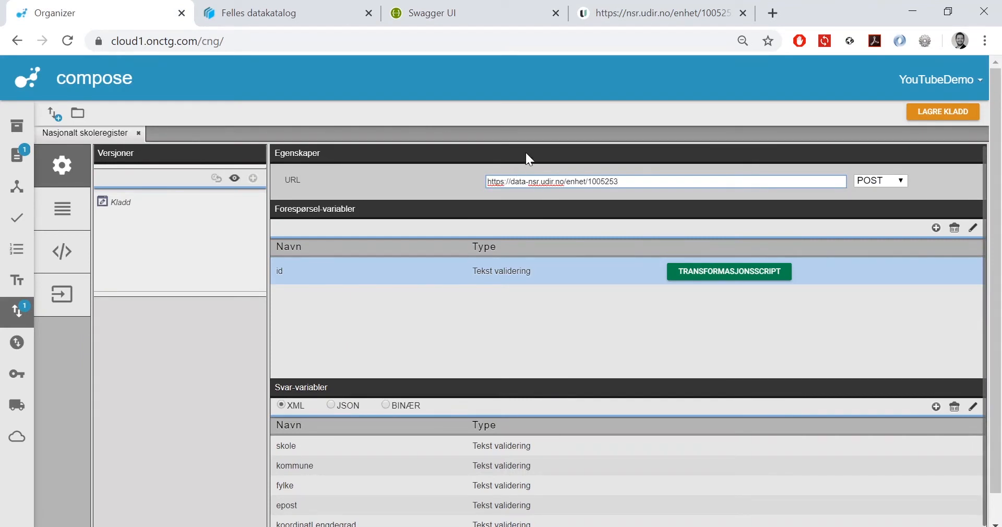
- Replace the school number at the end of the URL with {id} and set the request method to GET
{"action": "key", "text": "BackSpace"}
{"action": "key", "text": "BackSpace"}
{"action": "key", "text": "BackSpace"}
{"action": "key", "text": "BackSpace"}
{"action": "key", "text": "BackSpace"}
{"action": "key", "text": "BackSpace"}
{"action": "key", "text": "BackSpace"}
{"action": "type", "text": "{id"}
{"action": "left_click", "coordinate": [887, 181]}
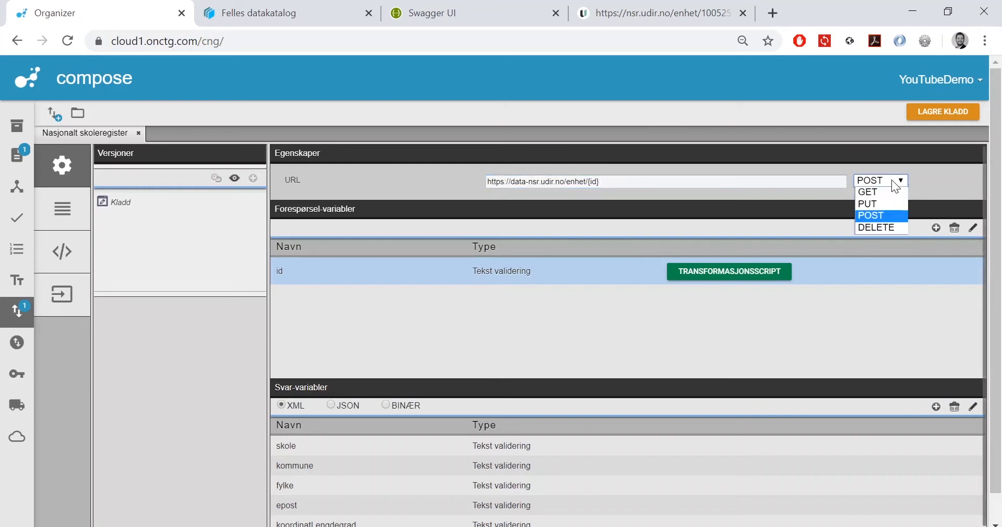
{"action": "left_click", "coordinate": [884, 191]}
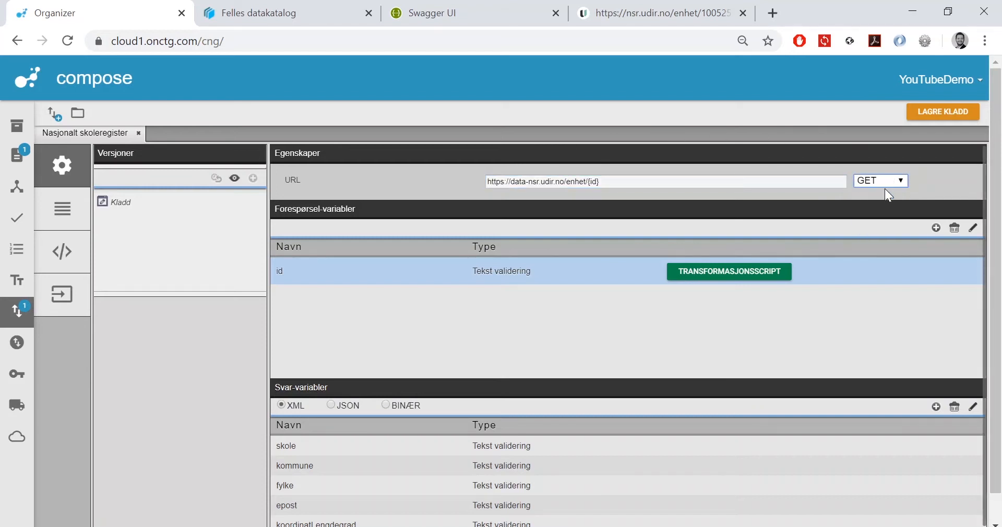
- Check the method of the /enhet/{id} operation in Swagger and set the integration's response format to JSON
{"action": "left_click", "coordinate": [497, 20]}
{"action": "scroll", "coordinate": [477, 122], "scroll_direction": "up", "scroll_amount": 10}
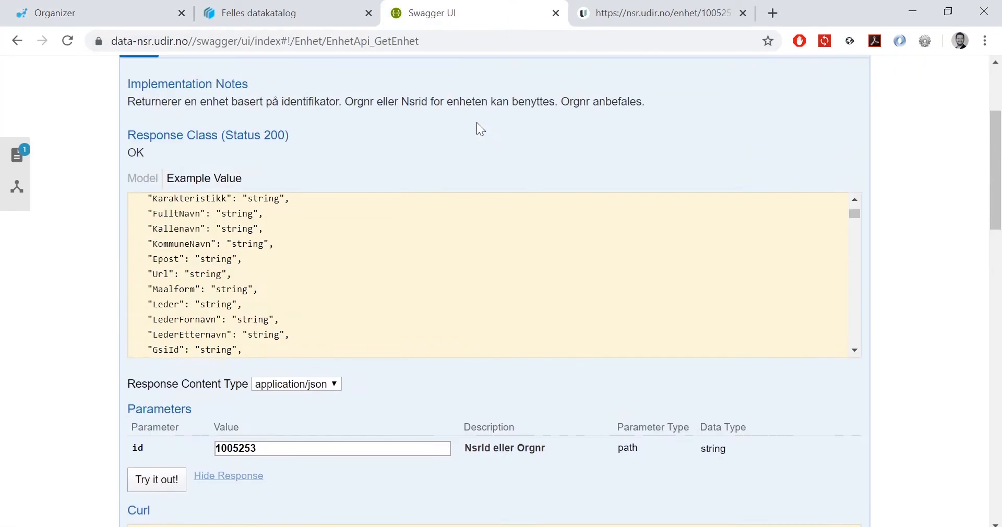
{"action": "scroll", "coordinate": [477, 122], "scroll_direction": "up", "scroll_amount": 3}
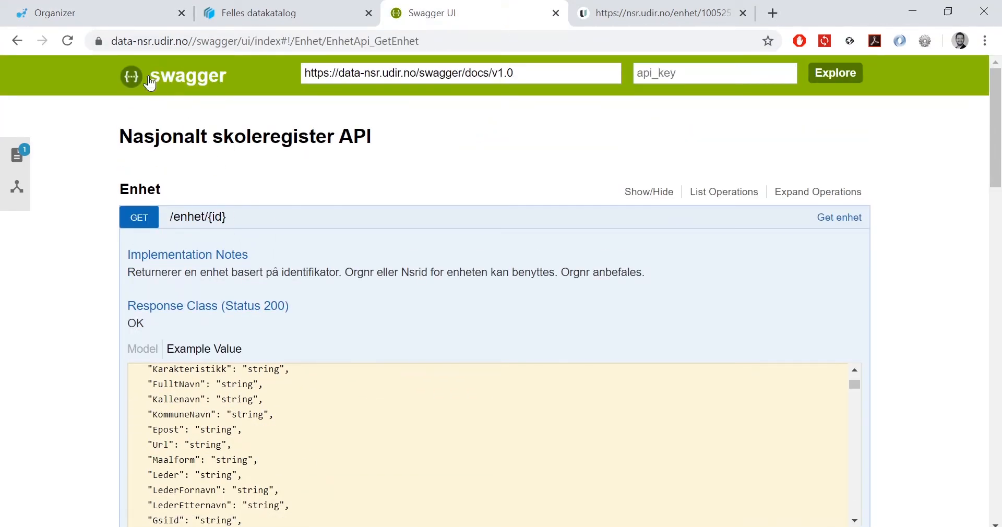
{"action": "left_click", "coordinate": [119, 20]}
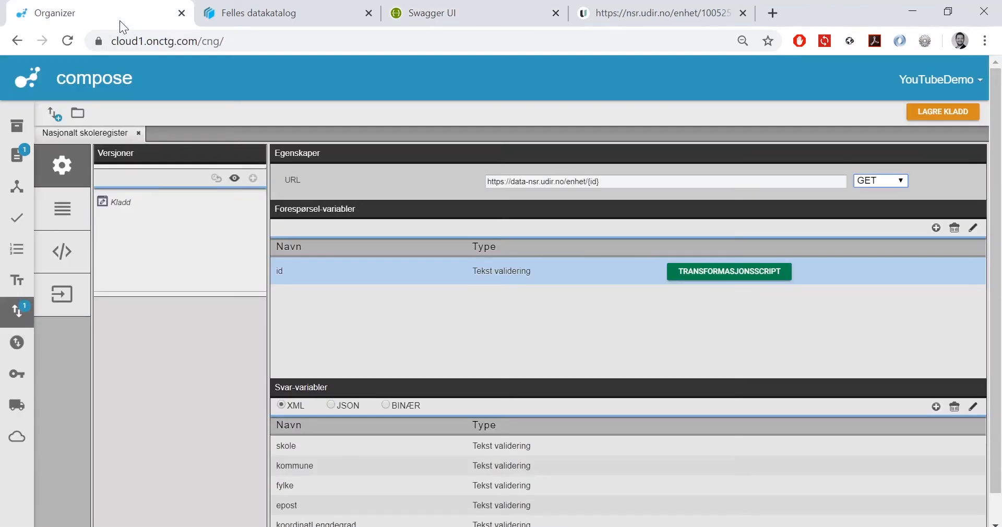
{"action": "left_click", "coordinate": [332, 406]}
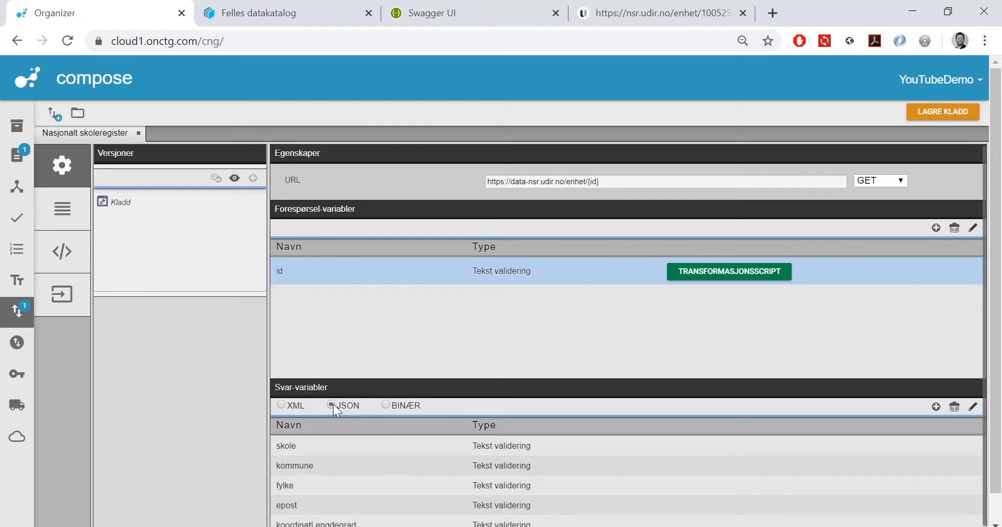
- Look at the request headers, and map the response variables skole to $.Navn and kommune to $.KommuneNavn
{"action": "left_click", "coordinate": [63, 213]}
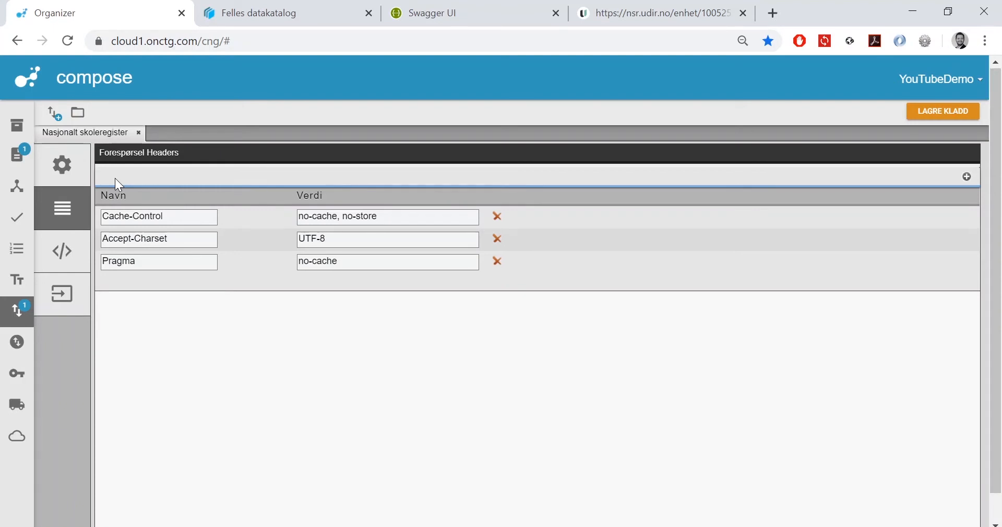
{"action": "left_click", "coordinate": [69, 309]}
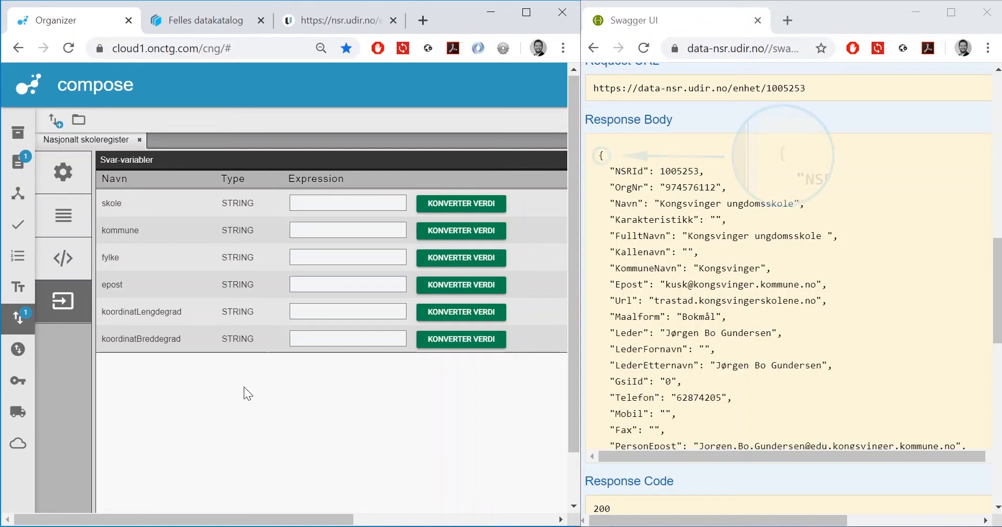
{"action": "left_click", "coordinate": [294, 204]}
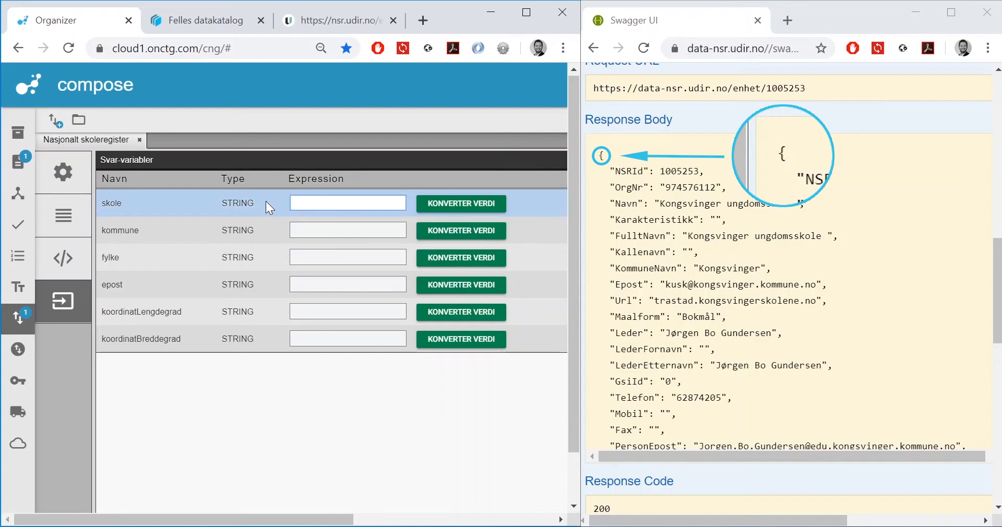
{"action": "type", "text": "$"}
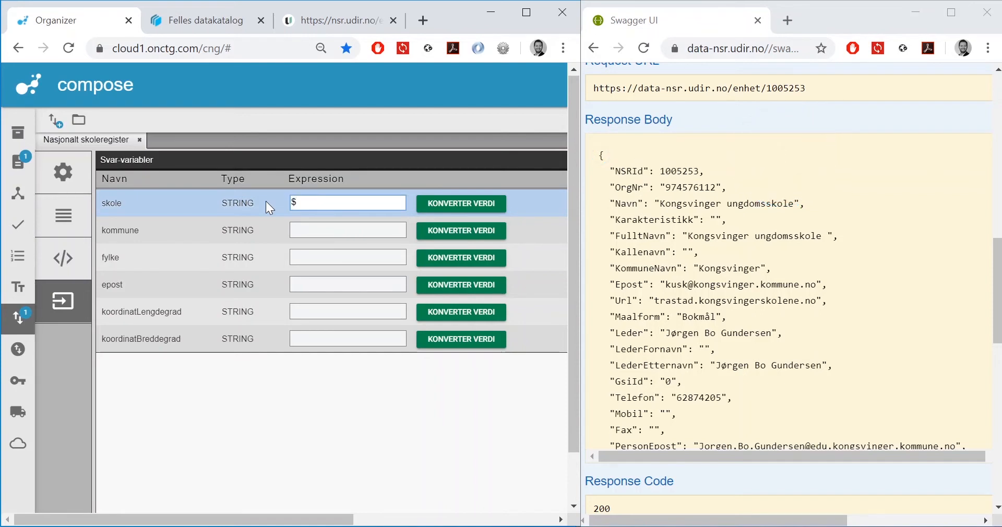
{"action": "type", "text": ".Navn"}
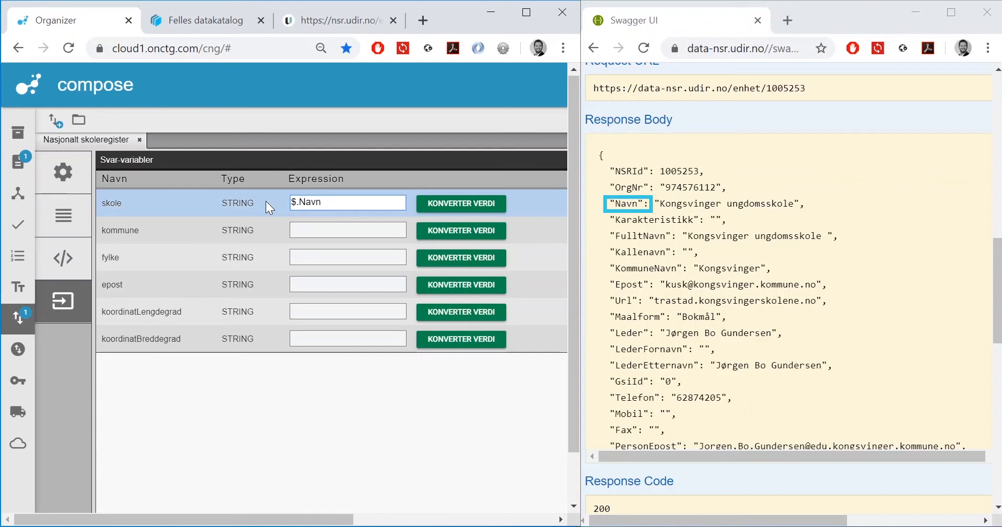
{"action": "left_click", "coordinate": [283, 225]}
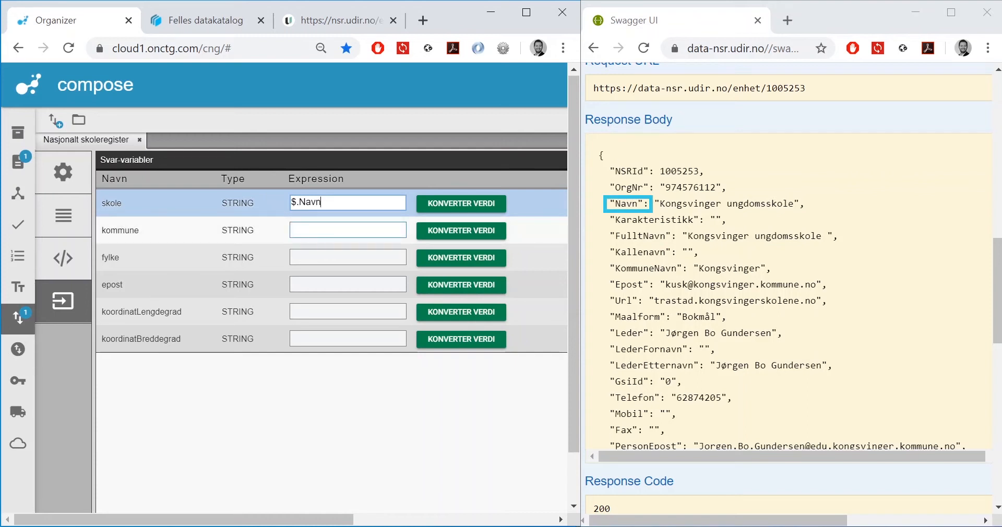
{"action": "type", "text": "$."}
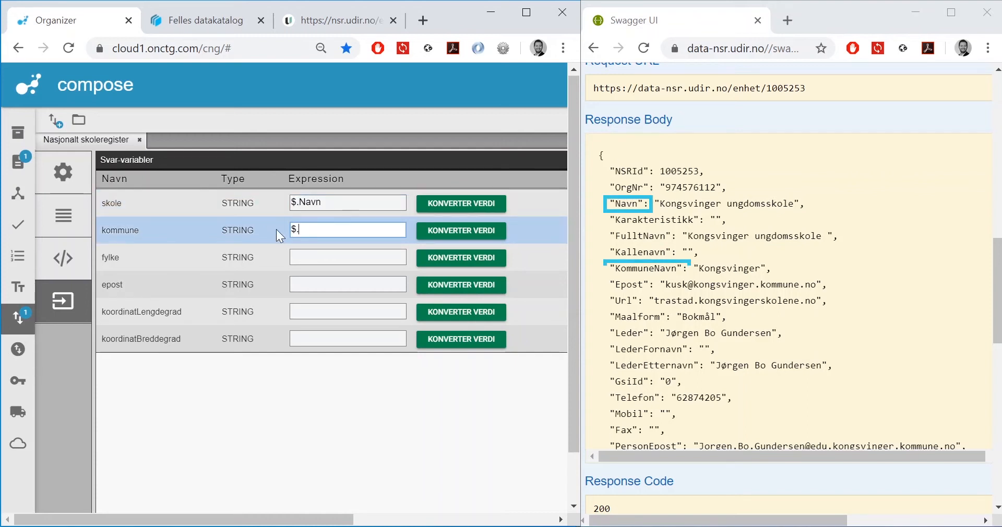
{"action": "type", "text": "KommuneNavn"}
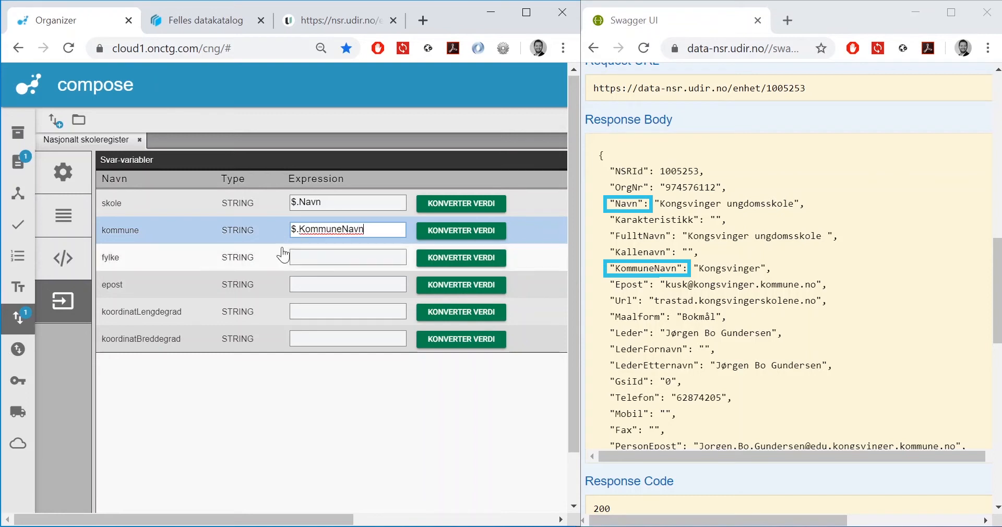
- Map epost to $.Epost and, using the Fylke object in the Swagger response body, map fylke to $.Fylke.Navn
{"action": "left_click", "coordinate": [270, 286]}
{"action": "type", "text": "$.Epost"}
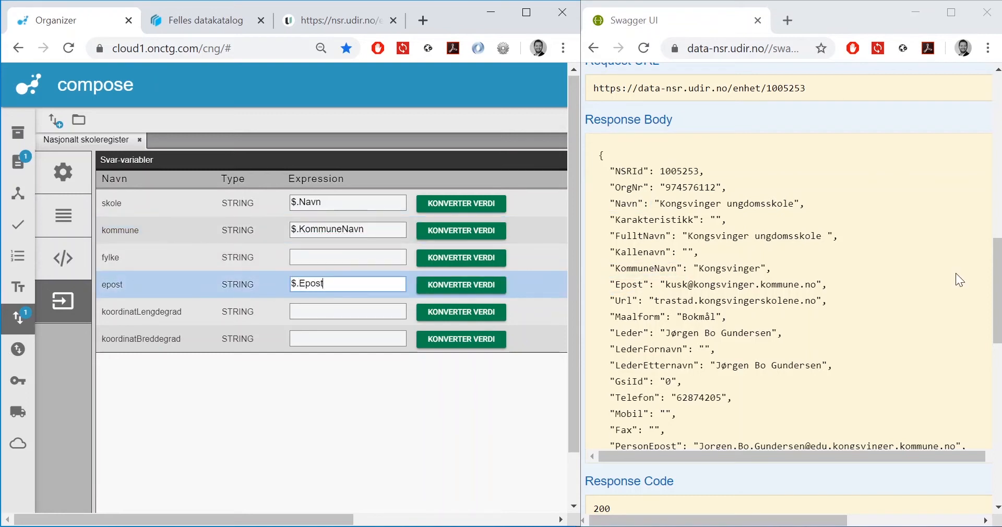
{"action": "scroll", "coordinate": [956, 274], "scroll_direction": "down", "scroll_amount": 7}
{"action": "scroll", "coordinate": [955, 273], "scroll_direction": "down", "scroll_amount": 7}
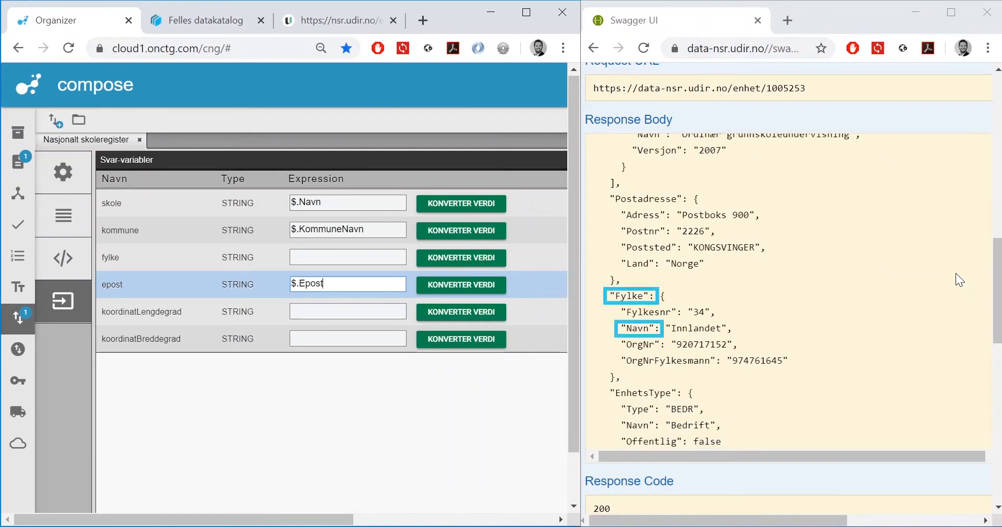
{"action": "left_click", "coordinate": [347, 257]}
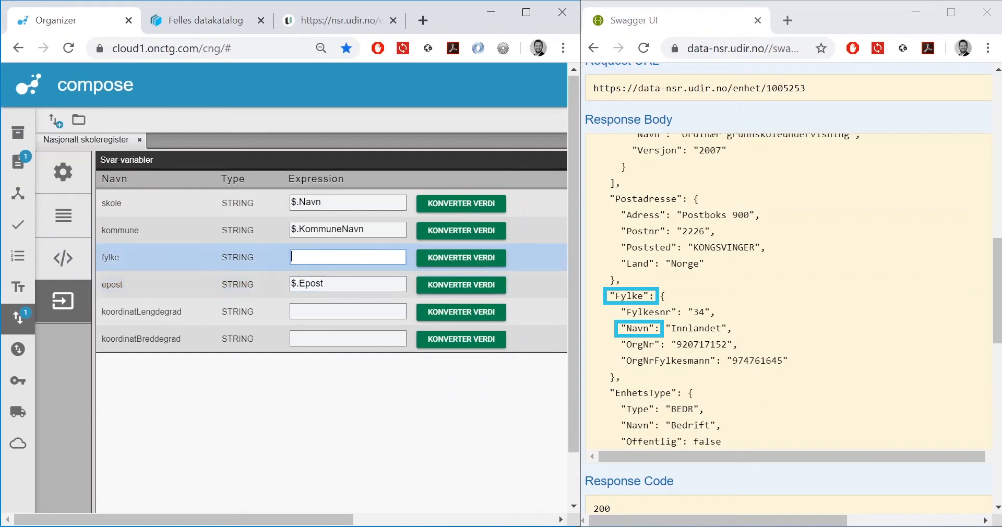
{"action": "type", "text": "$.Fylke"}
{"action": "type", "text": ".Navn"}
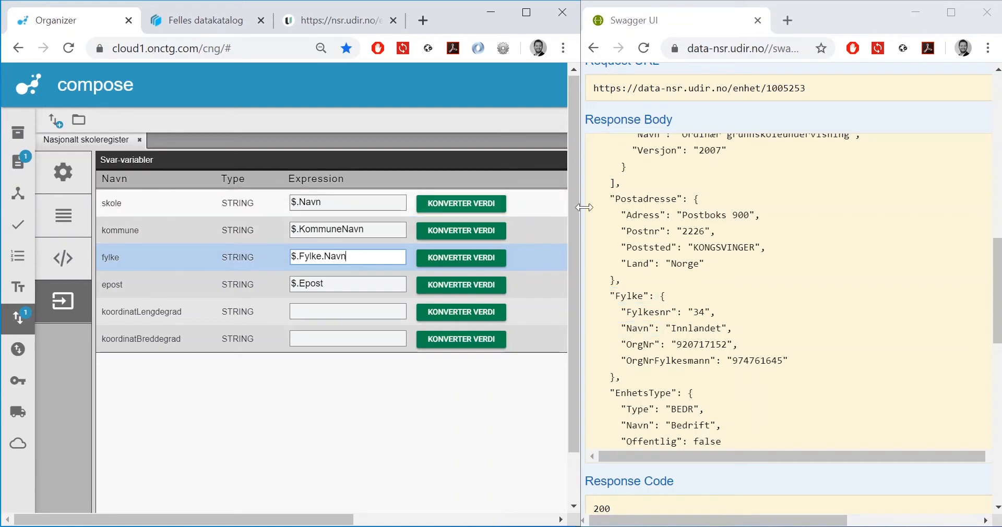
- Find the Koordinater object in the response body and map koordinatLengdegrad to $.Koordinater.Lengdegrad and koordinatBreddegrad to $.Koordinater.Breddegrad
{"action": "scroll", "coordinate": [913, 301], "scroll_direction": "down", "scroll_amount": 9}
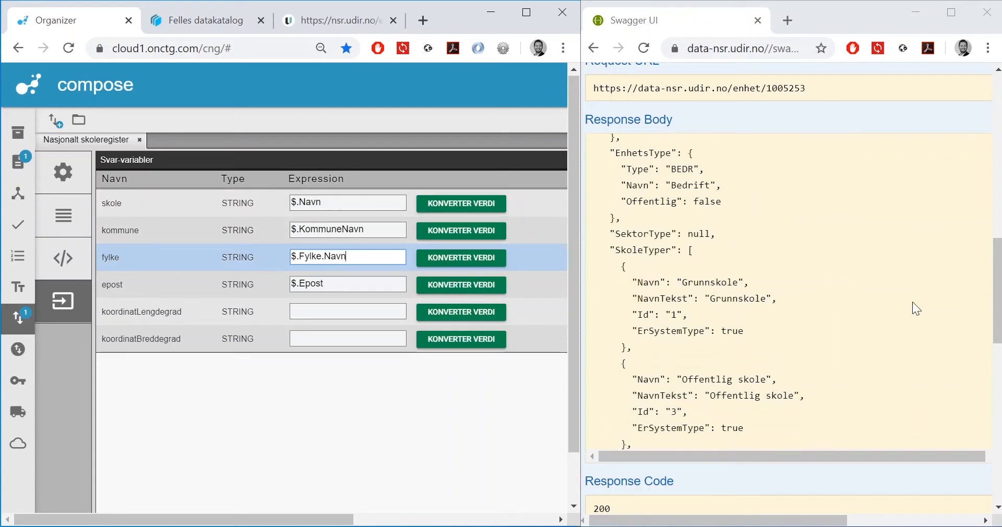
{"action": "scroll", "coordinate": [912, 302], "scroll_direction": "down", "scroll_amount": 4}
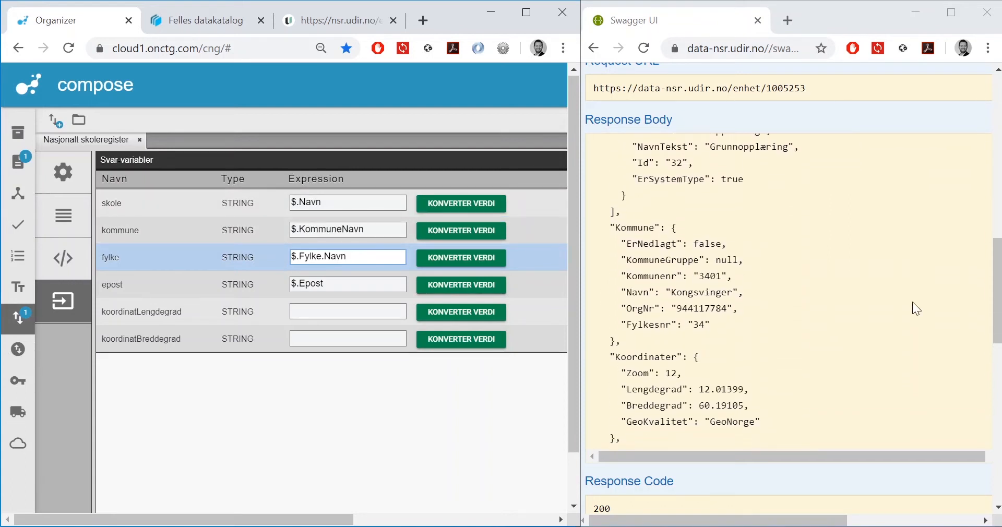
{"action": "left_click", "coordinate": [313, 312]}
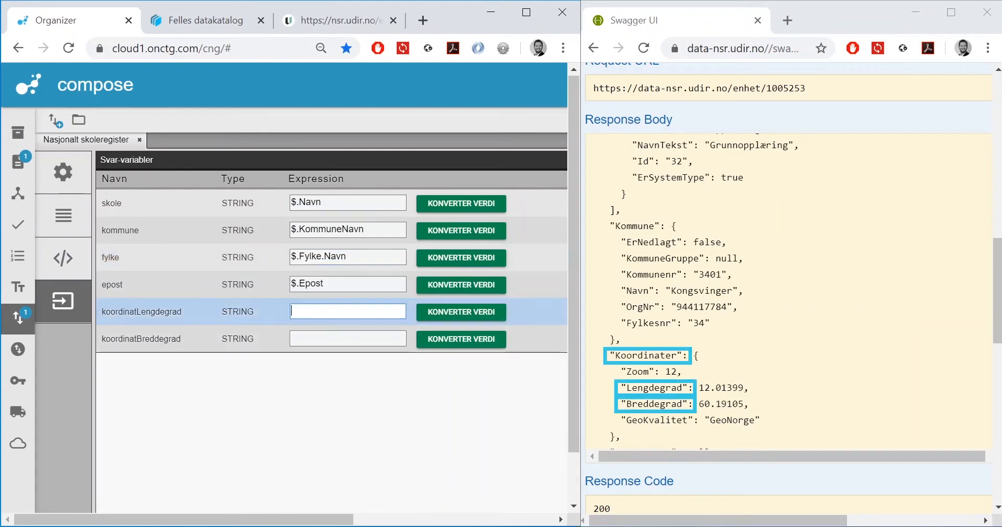
{"action": "type", "text": "$.Koordinater.Lengdegrad"}
{"action": "left_click", "coordinate": [282, 338]}
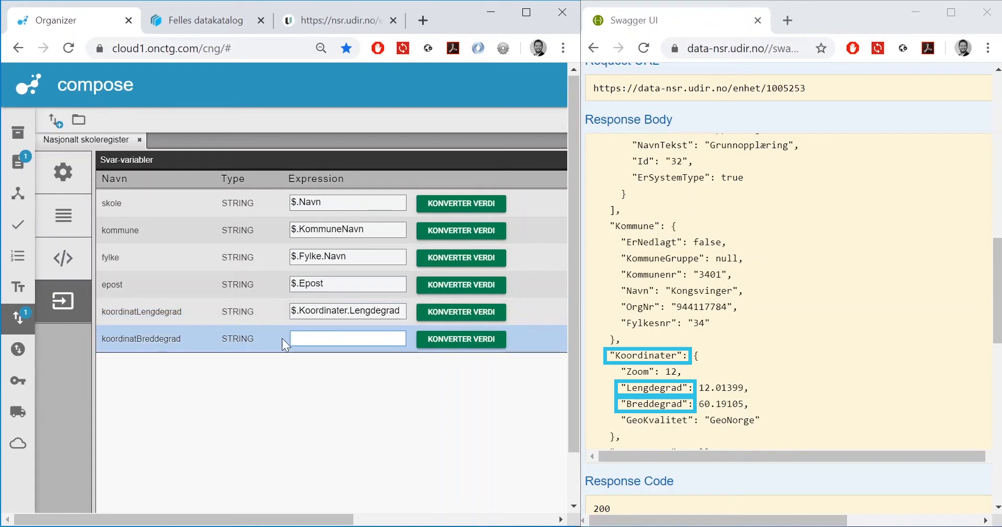
{"action": "type", "text": "$.Koordinater.Breddegrad"}
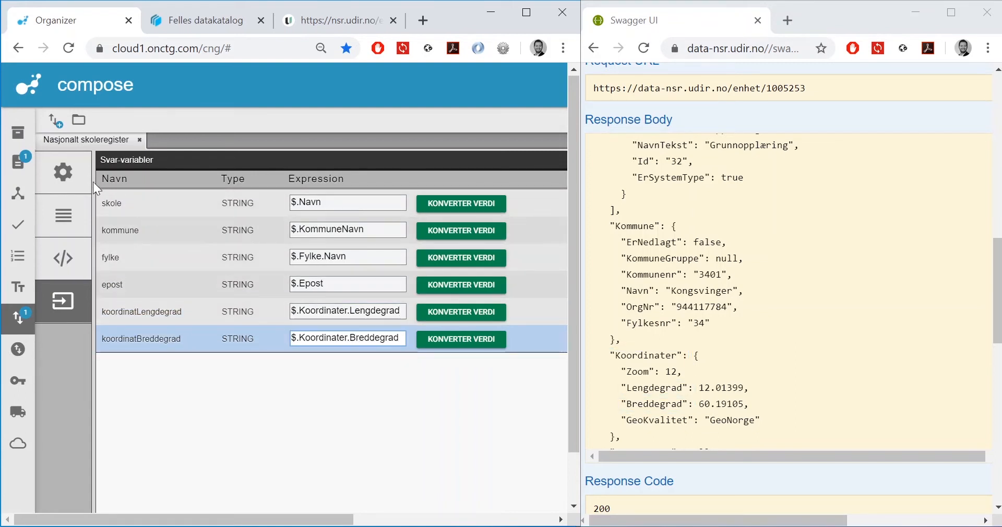
- Return to the integration's properties, save the draft and create a new version without a comment
{"action": "left_click", "coordinate": [77, 183]}
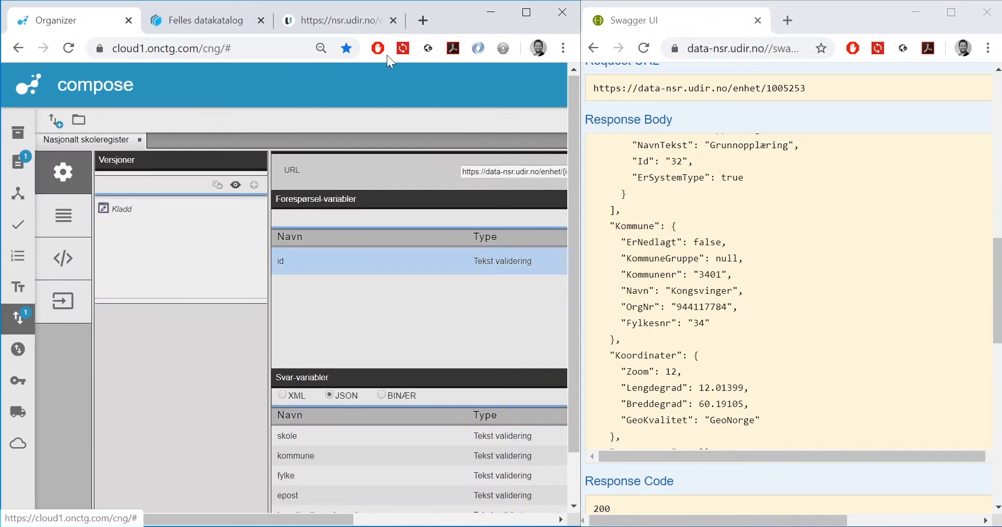
{"action": "left_click", "coordinate": [527, 12]}
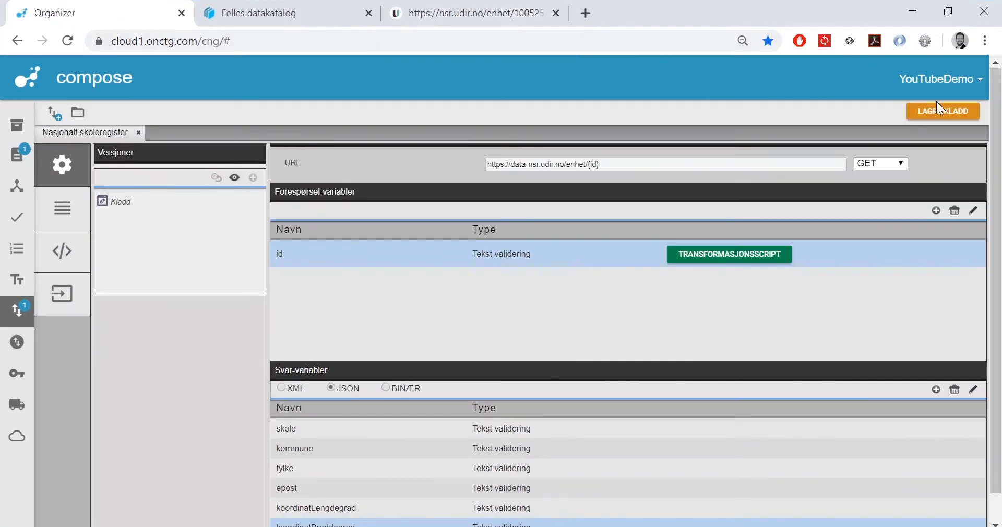
{"action": "left_click", "coordinate": [954, 112]}
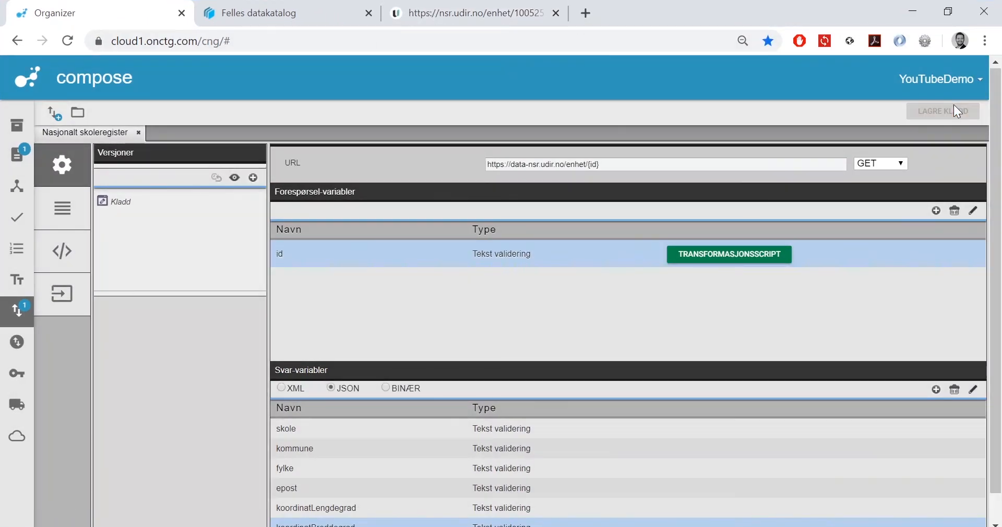
{"action": "left_click", "coordinate": [253, 179]}
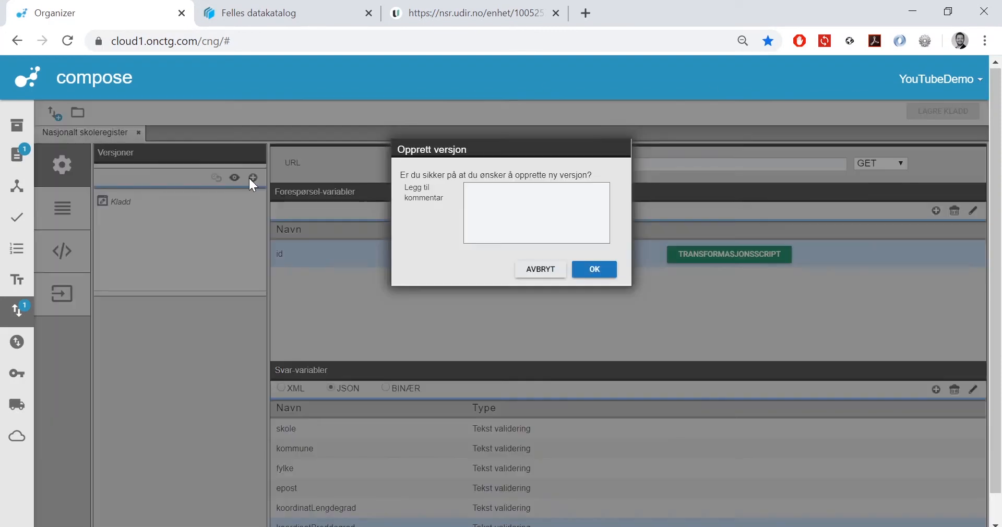
{"action": "left_click", "coordinate": [594, 270]}
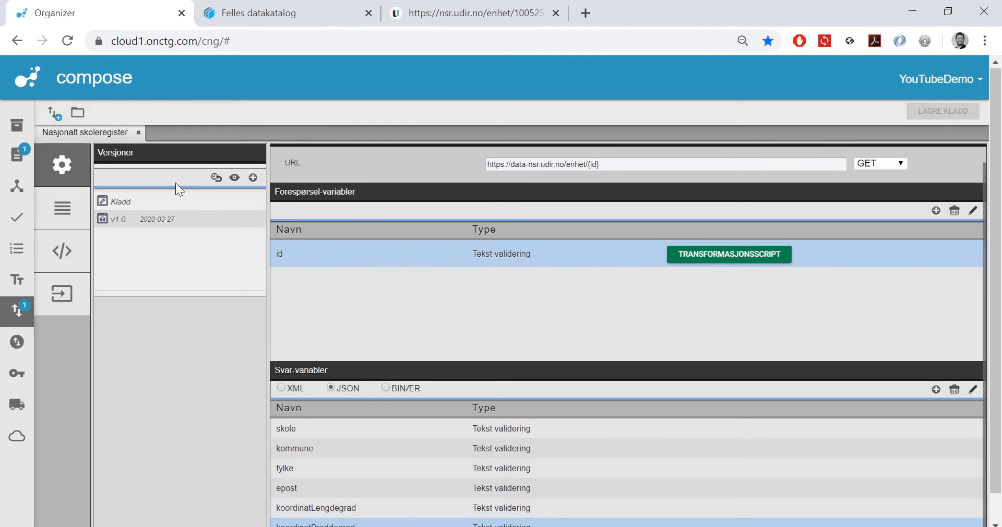
- In the Skoleinformasjon form, add a trigger to the NSR-ID question that runs an Integrasjonskall after completion (Etter utfylling)
{"action": "left_click", "coordinate": [24, 160]}
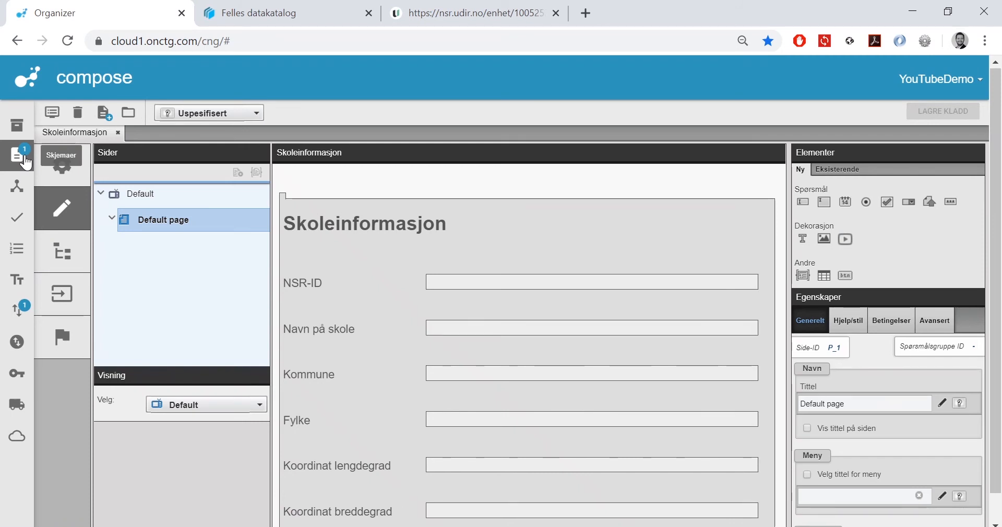
{"action": "left_click", "coordinate": [359, 282]}
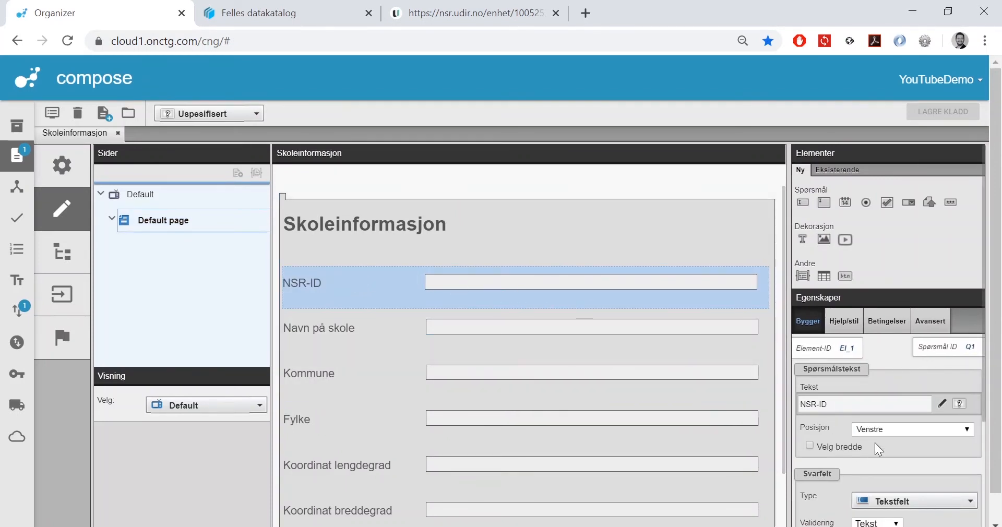
{"action": "scroll", "coordinate": [890, 459], "scroll_direction": "down", "scroll_amount": 3}
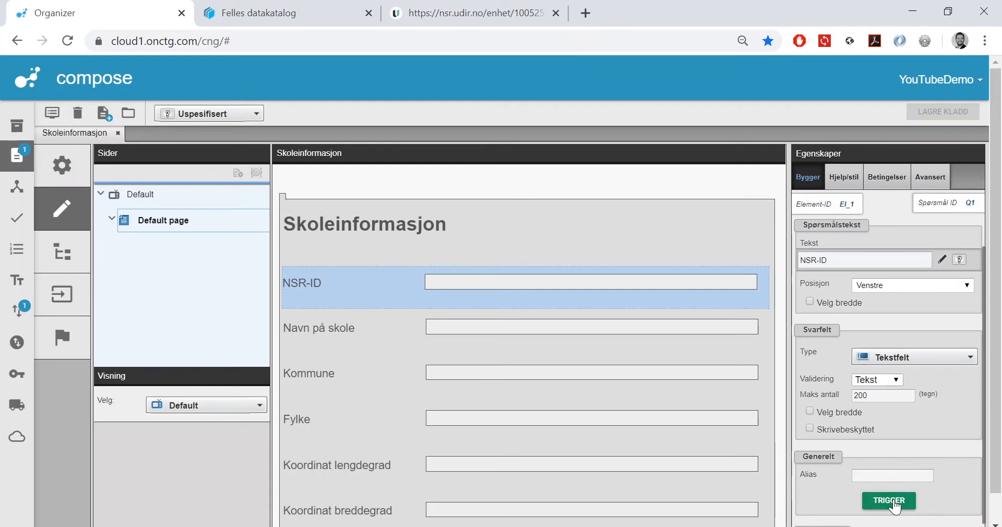
{"action": "left_click", "coordinate": [890, 500]}
{"action": "left_click", "coordinate": [504, 181]}
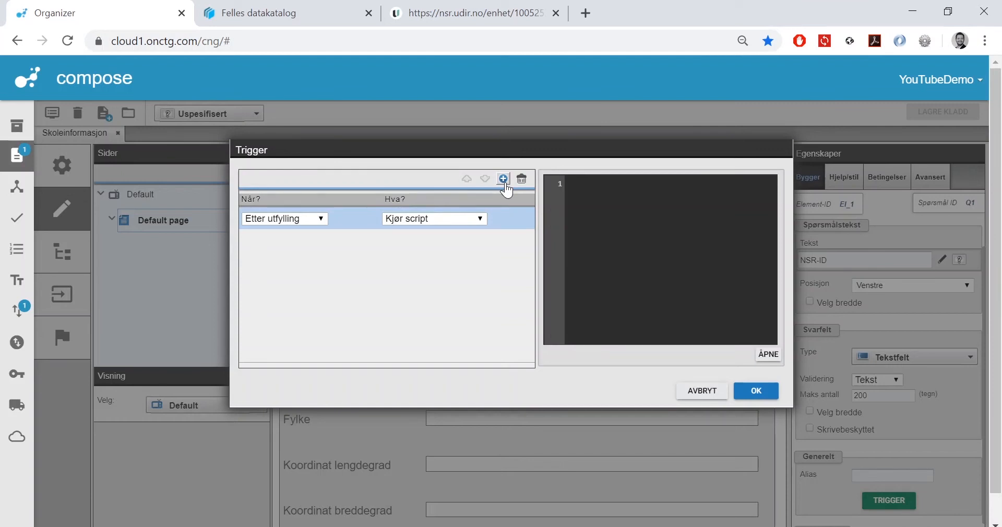
{"action": "left_click", "coordinate": [478, 222]}
{"action": "left_click", "coordinate": [477, 254]}
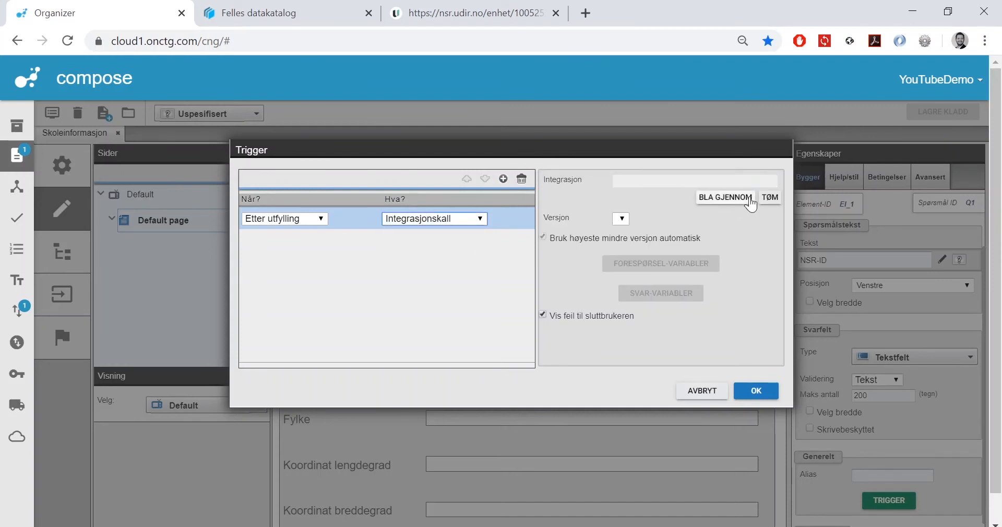
- Choose Nasjonalt skoleregister as the integration the trigger calls
{"action": "left_click", "coordinate": [750, 198]}
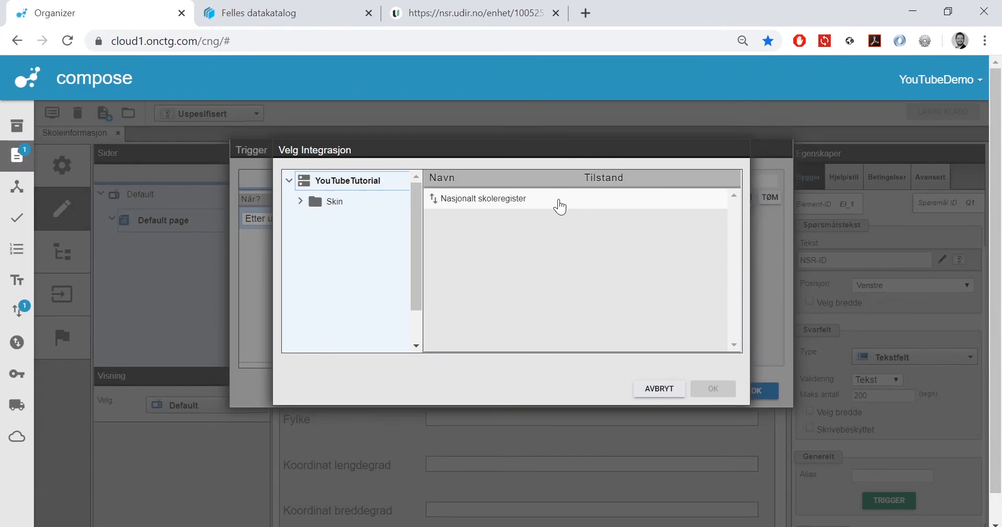
{"action": "left_click", "coordinate": [541, 207]}
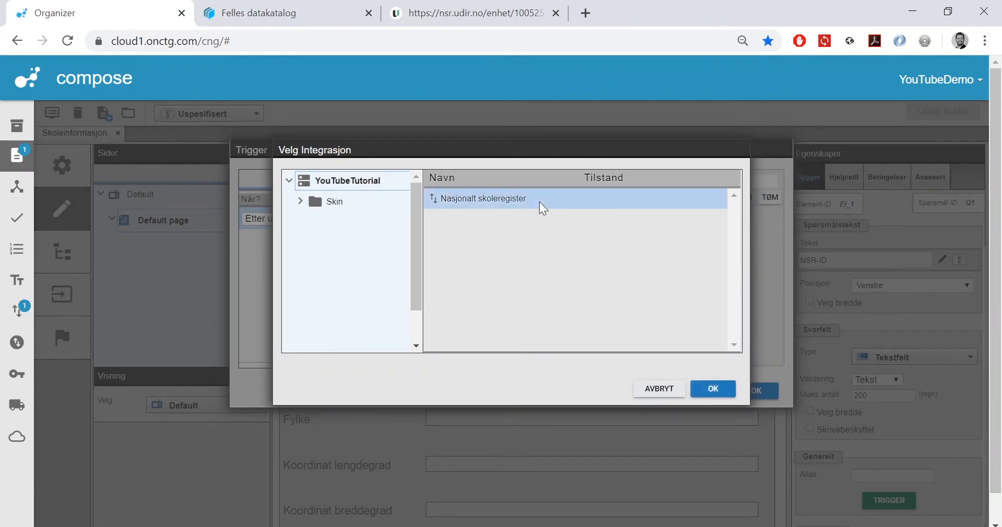
{"action": "left_click", "coordinate": [712, 389]}
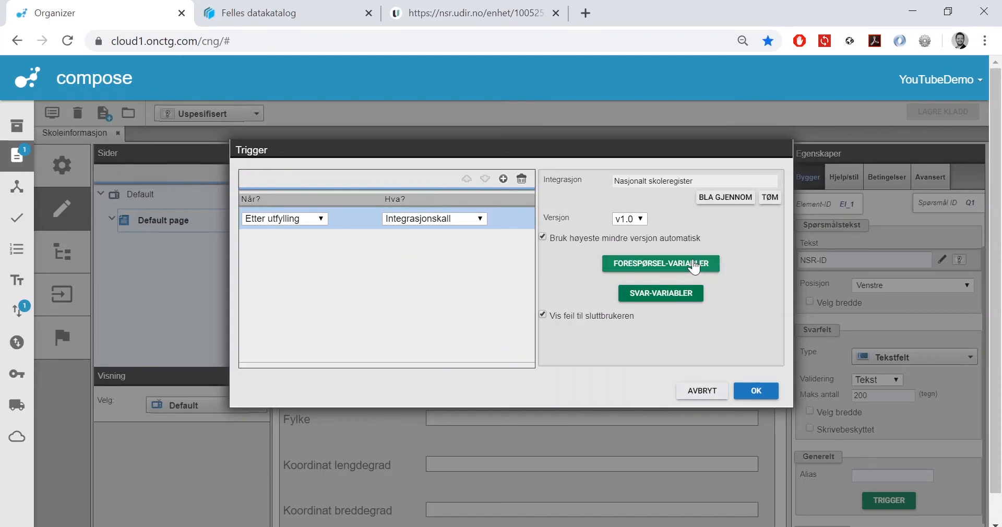
- Set the request variable id to take its value from the form question Q1:NSR-ID
{"action": "left_click", "coordinate": [694, 264]}
{"action": "left_click", "coordinate": [368, 178]}
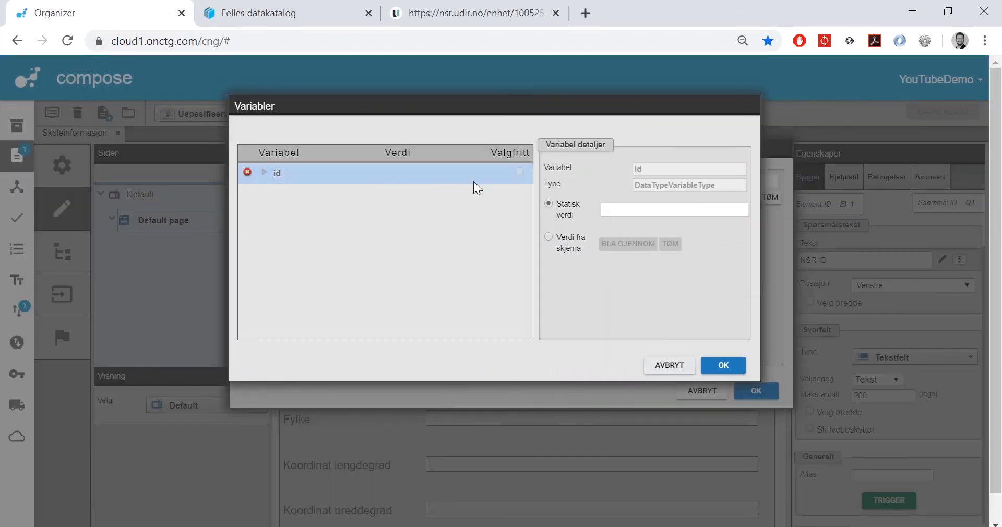
{"action": "left_click", "coordinate": [549, 238]}
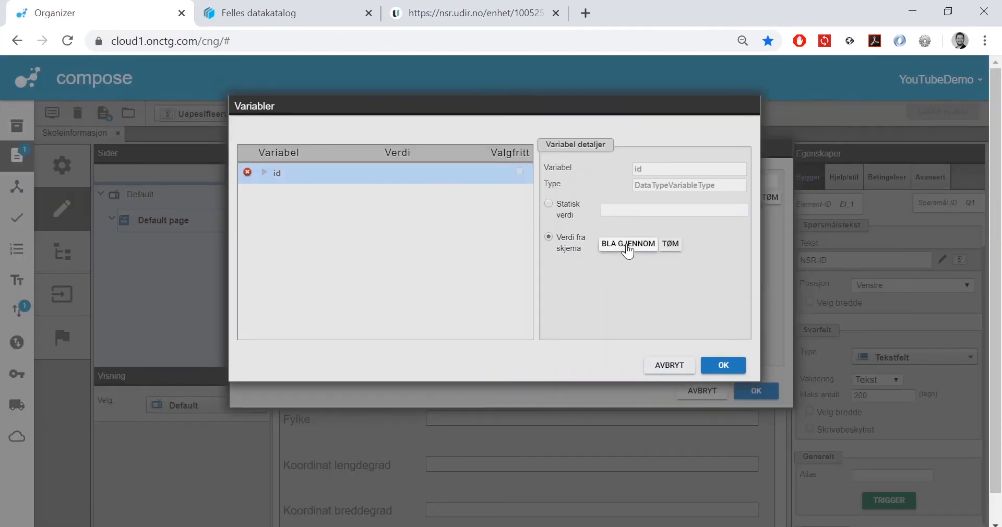
{"action": "left_click", "coordinate": [629, 246]}
{"action": "left_click", "coordinate": [298, 131]}
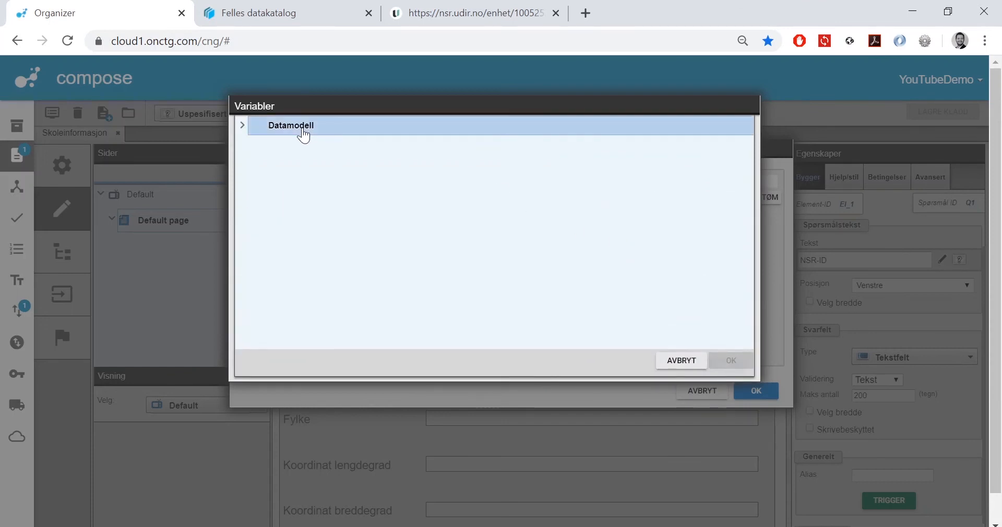
{"action": "left_click", "coordinate": [242, 125]}
{"action": "left_click", "coordinate": [305, 144]}
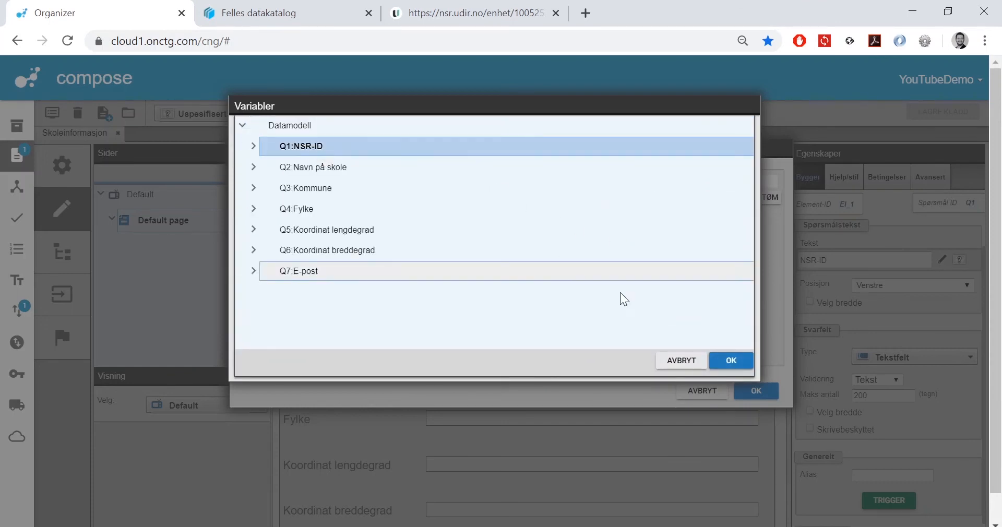
{"action": "left_click", "coordinate": [723, 364]}
{"action": "left_click", "coordinate": [722, 364]}
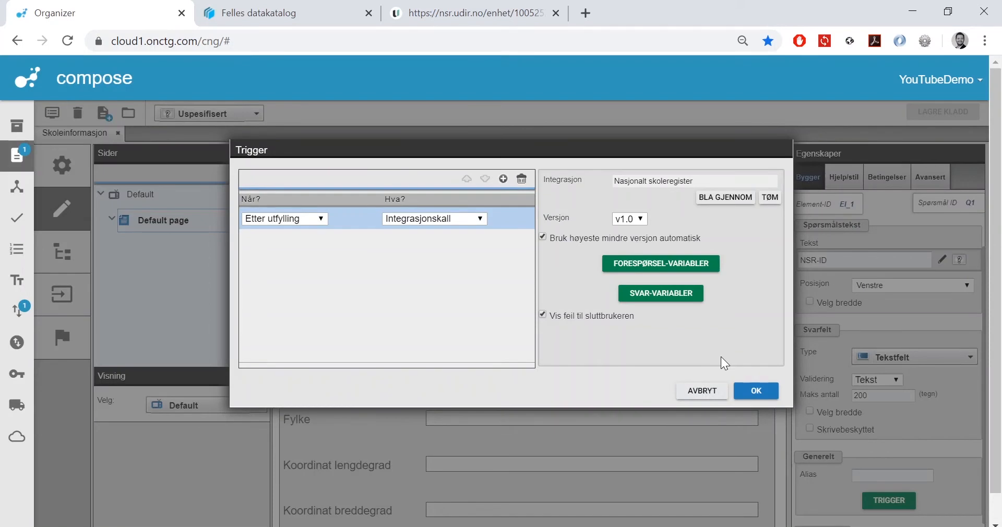
- In the trigger's response variables, map epost to Q7 : E-post and fylke to Q4 : Fylke
{"action": "left_click", "coordinate": [680, 296]}
{"action": "left_click", "coordinate": [296, 181]}
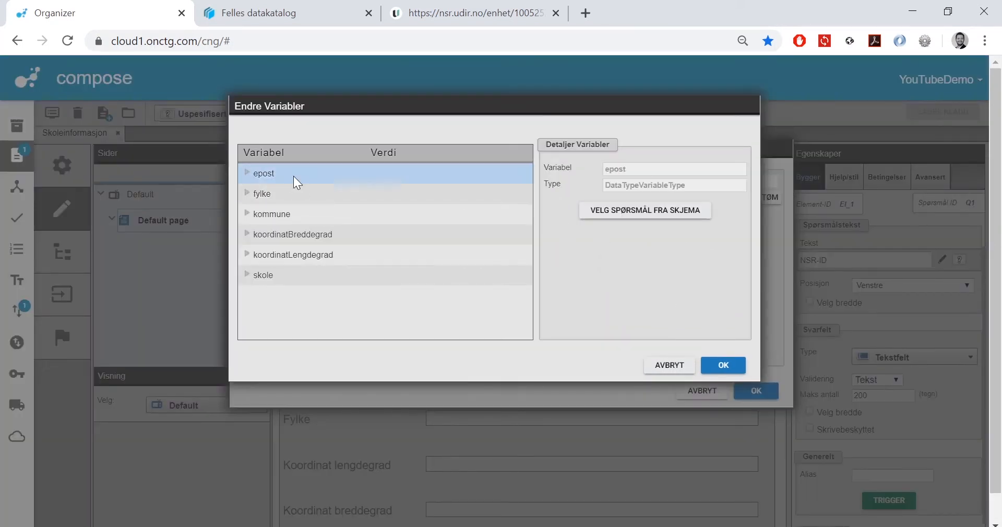
{"action": "left_click", "coordinate": [646, 215]}
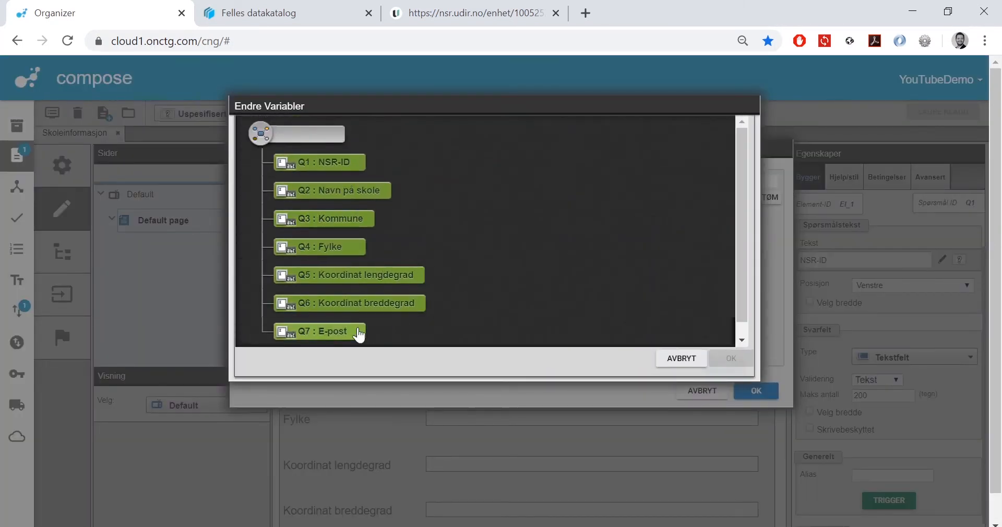
{"action": "left_click", "coordinate": [359, 334]}
{"action": "left_click", "coordinate": [730, 358]}
{"action": "left_click", "coordinate": [436, 203]}
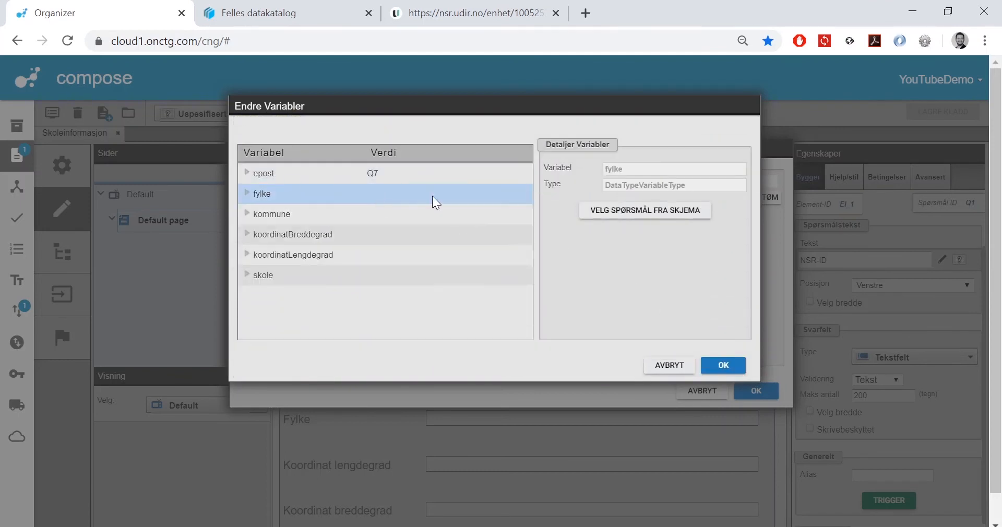
{"action": "left_click", "coordinate": [613, 213]}
{"action": "left_click", "coordinate": [338, 248]}
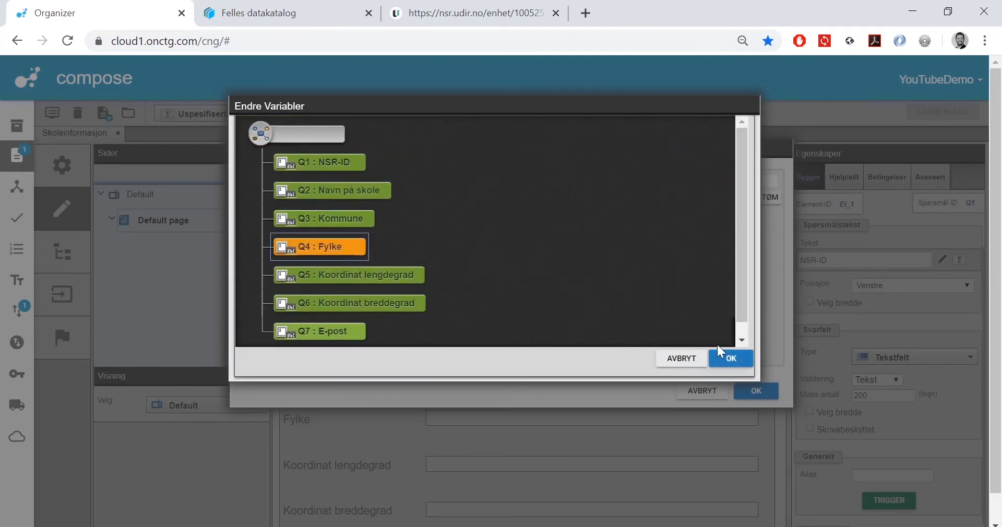
{"action": "left_click", "coordinate": [731, 358]}
- Map the response variable kommune to the form question Q3 : Kommune
{"action": "left_click", "coordinate": [369, 212]}
{"action": "left_click", "coordinate": [629, 218]}
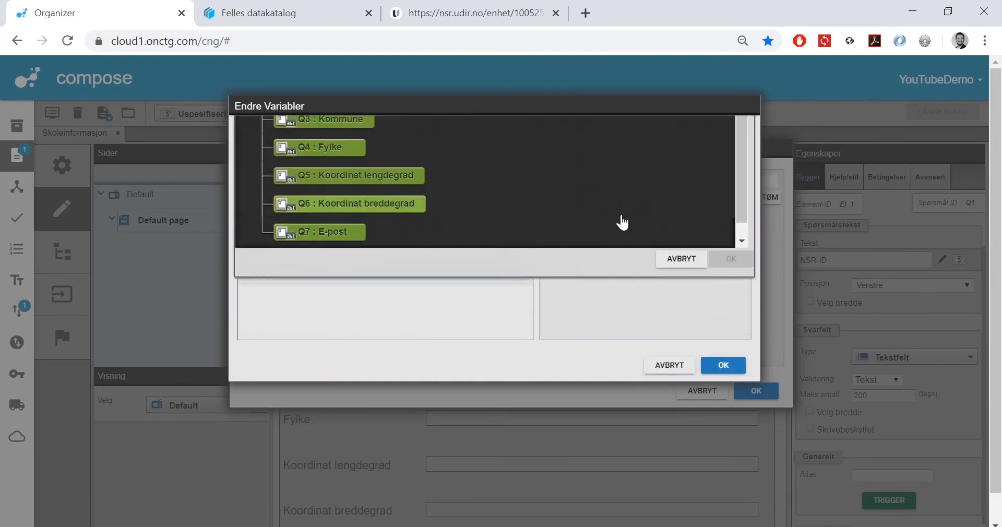
{"action": "left_click", "coordinate": [358, 219]}
{"action": "left_click", "coordinate": [722, 353]}
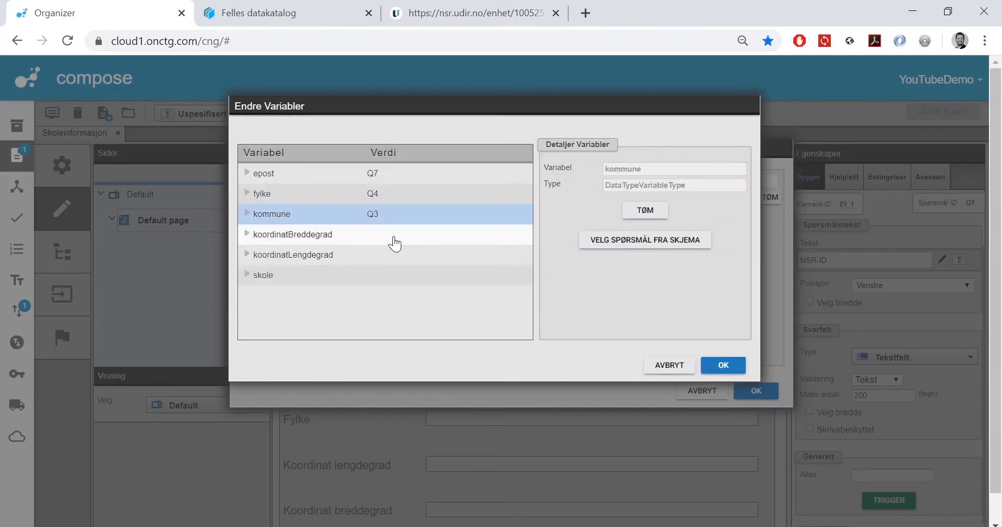
- Map koordinatBreddegrad to Q6 : Koordinat breddegrad and koordinatLengdegrad to Q5 : Koordinat lengdegrad
{"action": "left_click", "coordinate": [395, 243]}
{"action": "left_click", "coordinate": [662, 216]}
{"action": "left_click", "coordinate": [405, 309]}
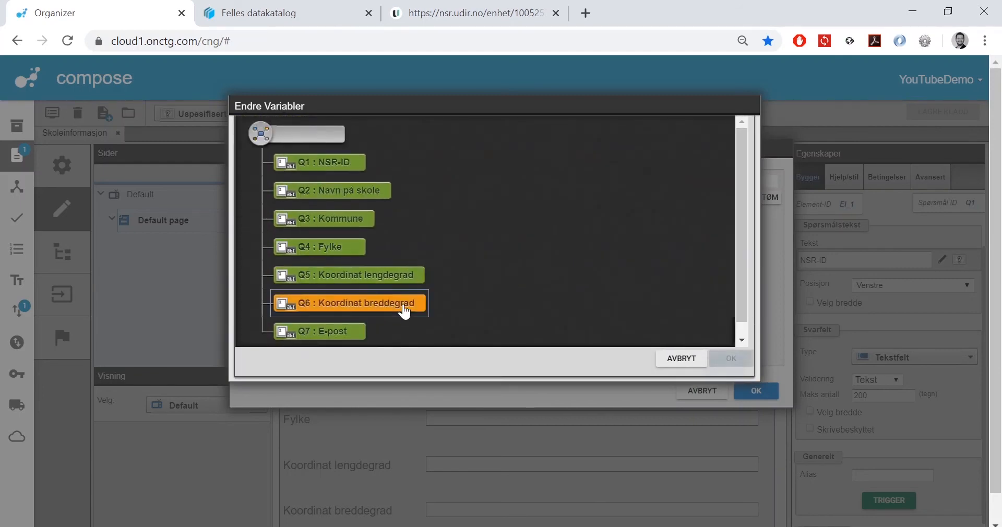
{"action": "left_click", "coordinate": [732, 359]}
{"action": "left_click", "coordinate": [412, 256]}
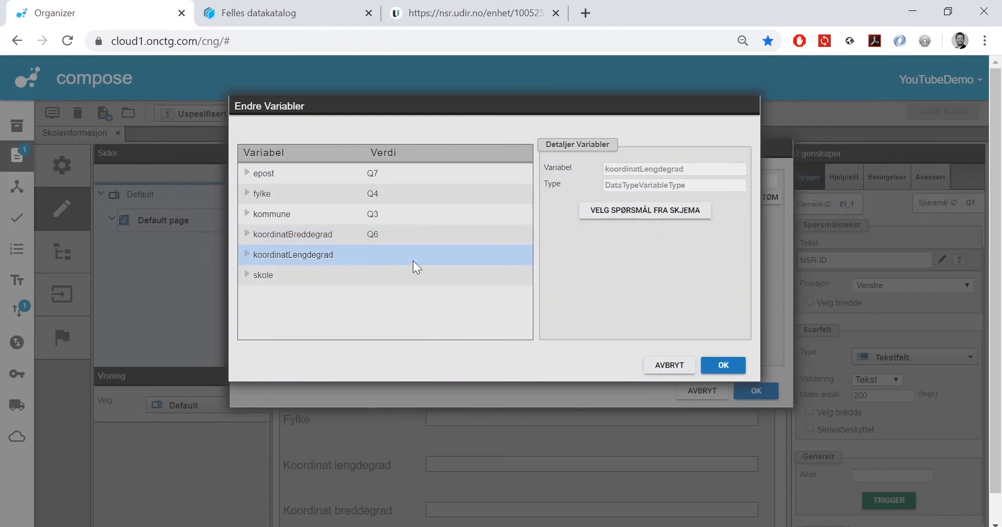
{"action": "left_click", "coordinate": [673, 215]}
{"action": "left_click", "coordinate": [385, 275]}
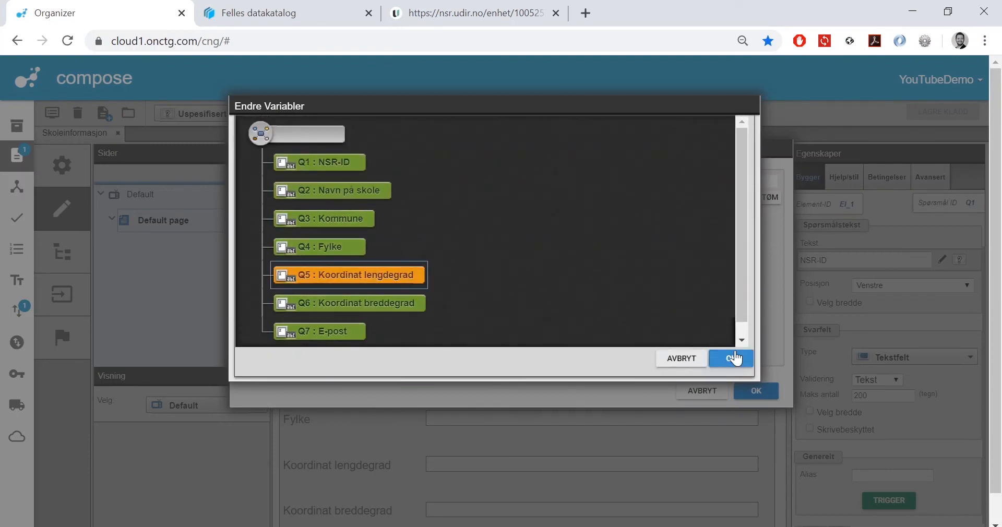
{"action": "left_click", "coordinate": [736, 355]}
- Map skole to Q2 : Navn på skole, accept the variables and the trigger, and save the form draft
{"action": "left_click", "coordinate": [432, 275]}
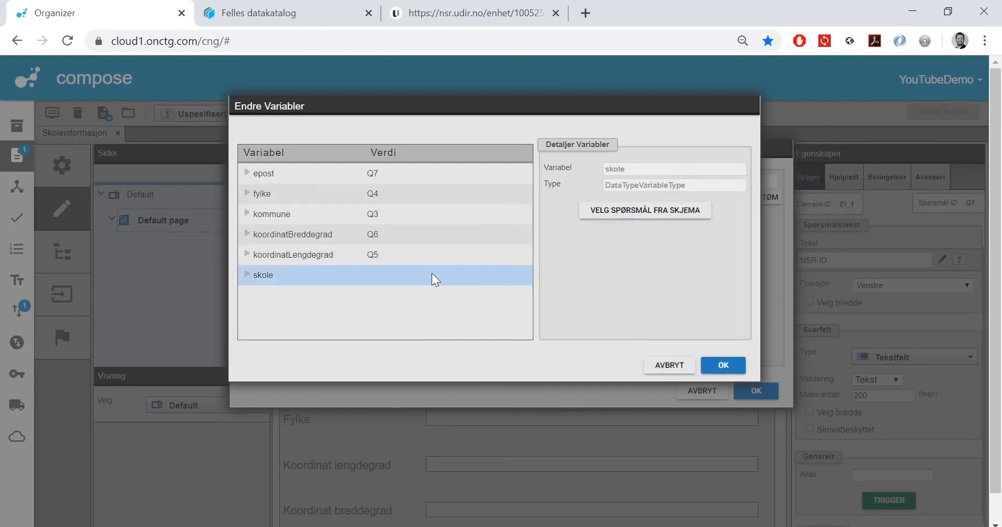
{"action": "left_click", "coordinate": [687, 213]}
{"action": "left_click", "coordinate": [347, 191]}
{"action": "left_click", "coordinate": [728, 356]}
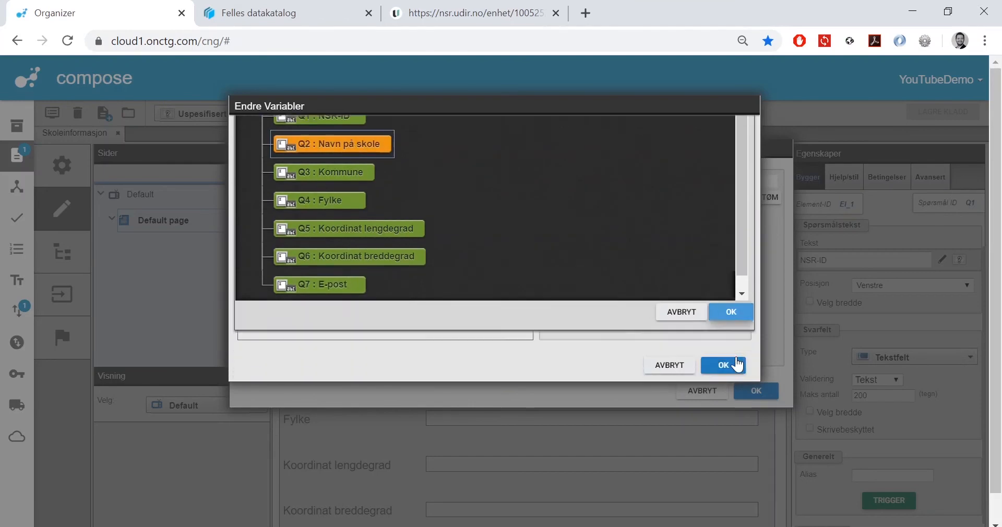
{"action": "left_click", "coordinate": [733, 364]}
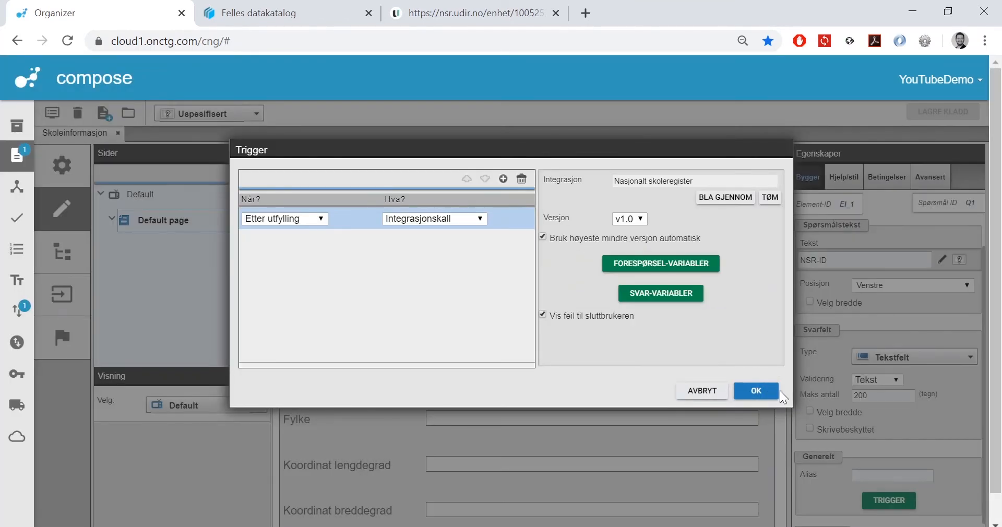
{"action": "left_click", "coordinate": [763, 393]}
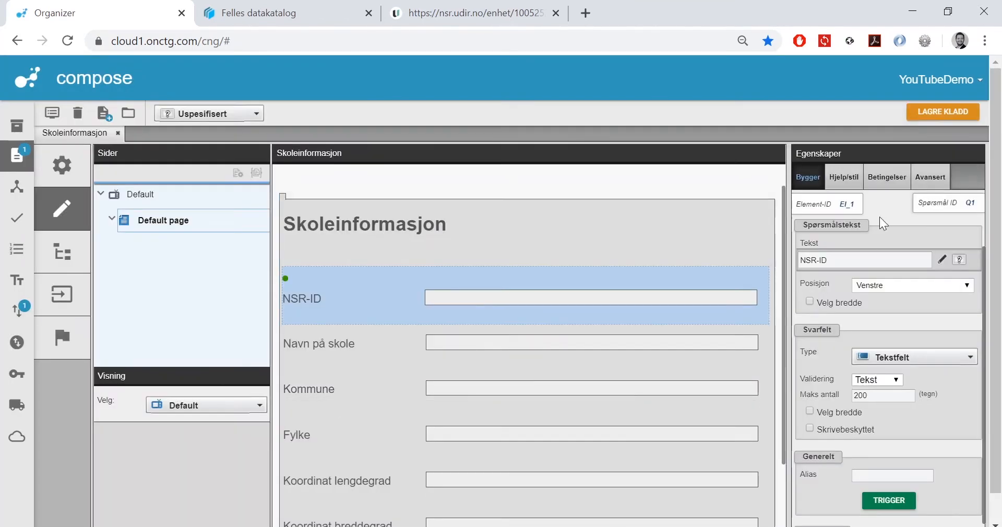
{"action": "left_click", "coordinate": [944, 111]}
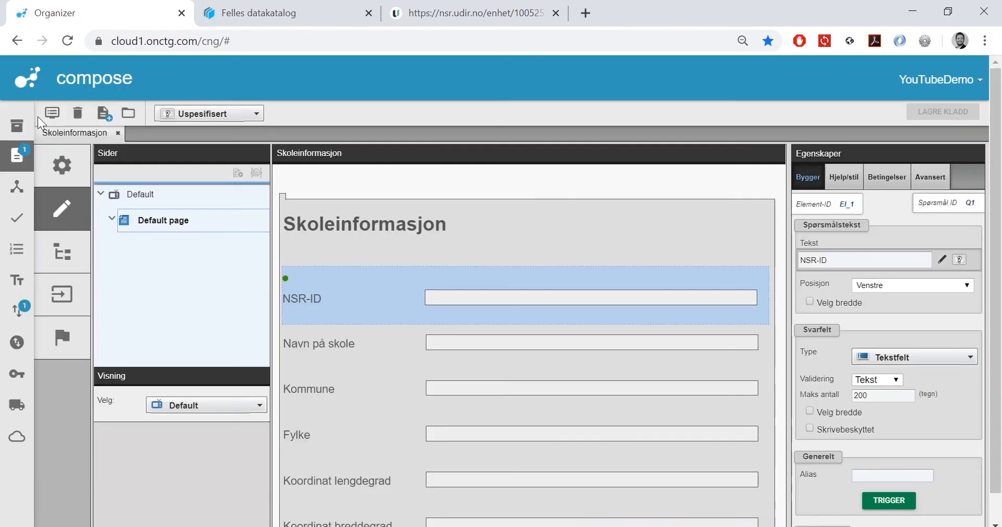
- Preview the form with the Bootstrap layout and the Demo.skin.1 design
{"action": "left_click", "coordinate": [51, 113]}
{"action": "left_click", "coordinate": [529, 334]}
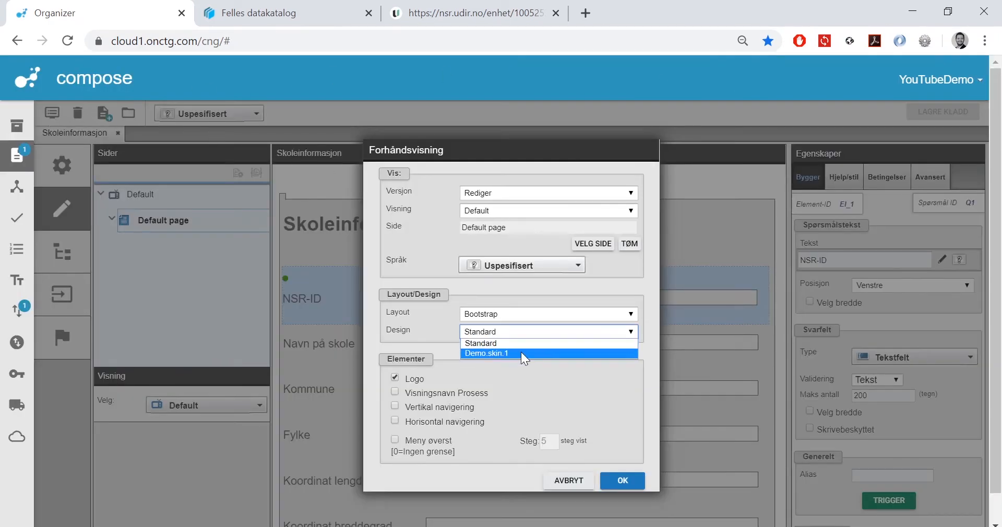
{"action": "left_click", "coordinate": [523, 354]}
{"action": "left_click", "coordinate": [631, 481]}
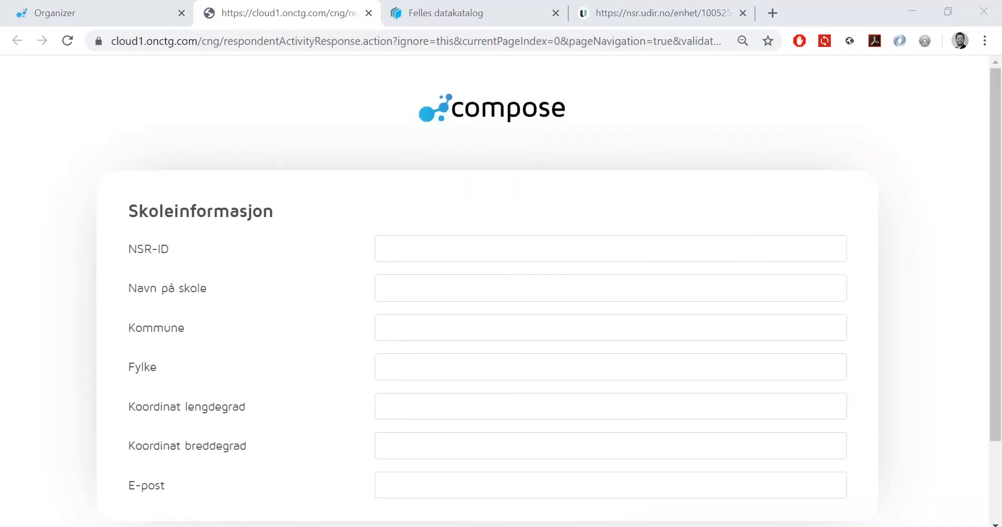
- Test the integration by entering NSR-ID 1005253 in the preview, check the filled-in school fields, and close the preview
{"action": "left_click", "coordinate": [610, 249]}
{"action": "type", "text": "100525"}
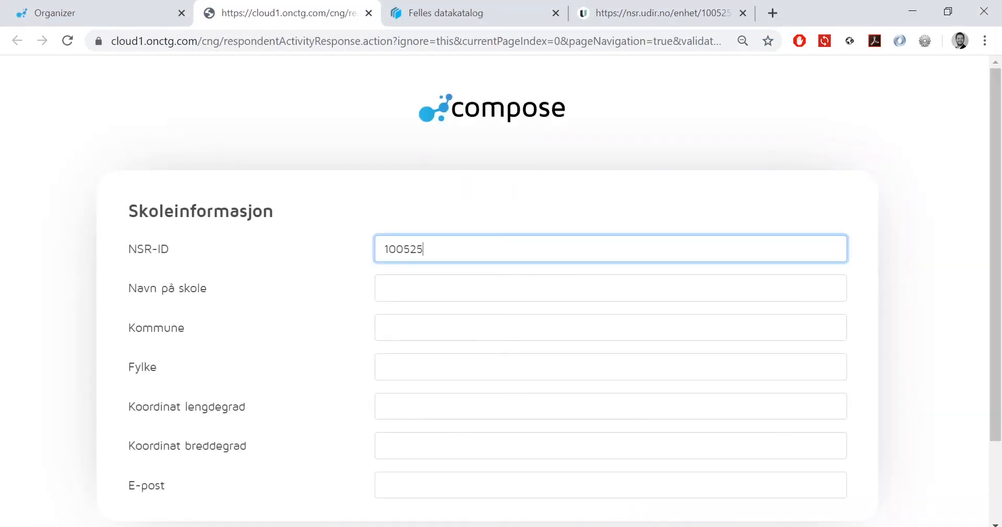
{"action": "type", "text": "3"}
{"action": "left_click", "coordinate": [405, 216]}
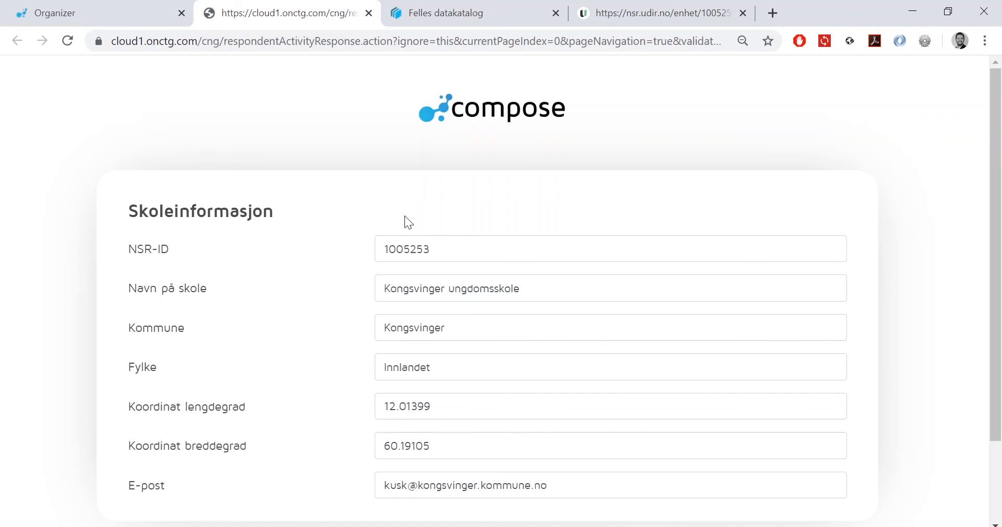
{"action": "scroll", "coordinate": [405, 215], "scroll_direction": "down", "scroll_amount": 2}
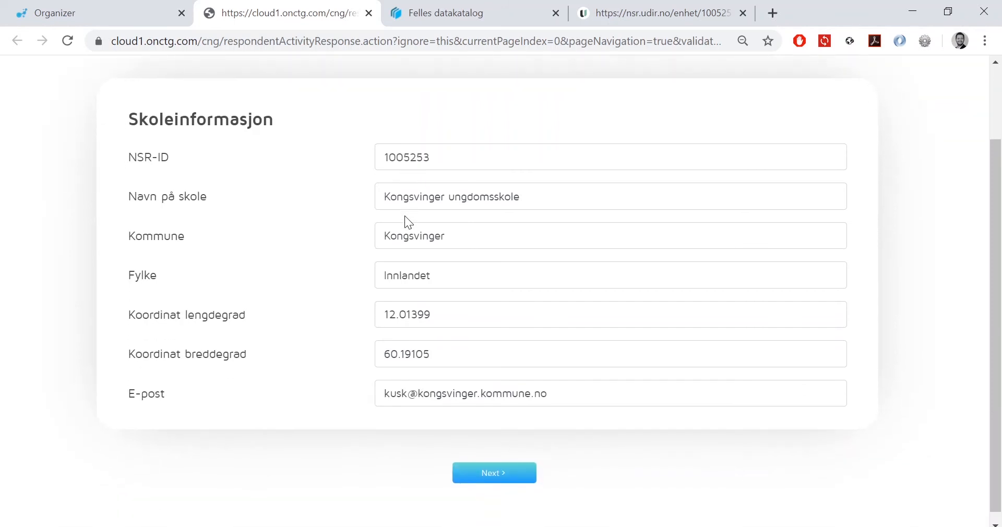
{"action": "scroll", "coordinate": [405, 215], "scroll_direction": "up", "scroll_amount": 2}
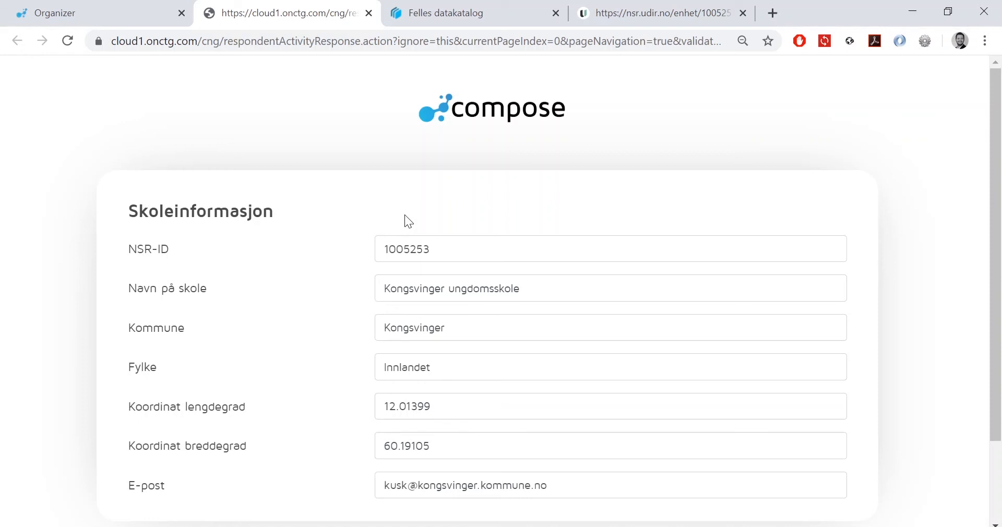
{"action": "left_click", "coordinate": [368, 12]}
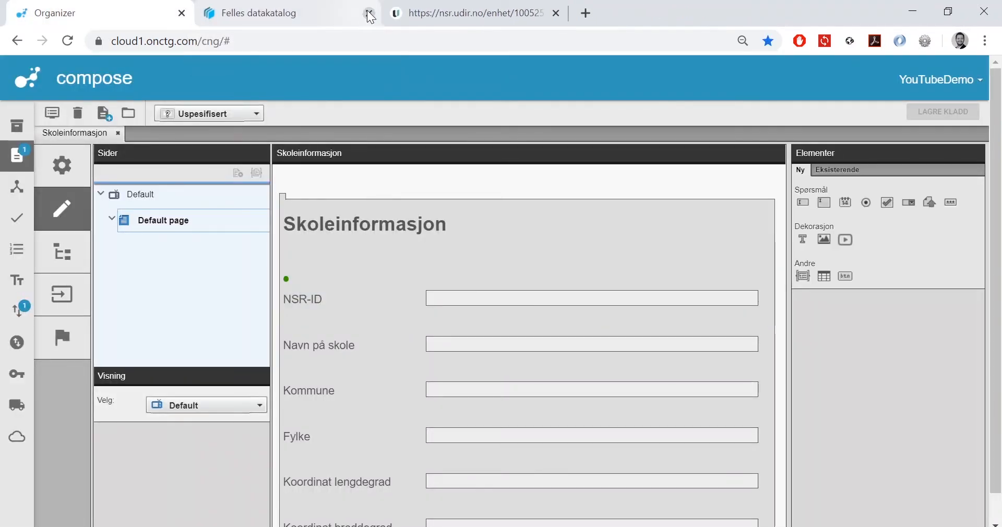
- Add a text field question named Skoletrinn to the form and place it between Navn på skole and Kommune
{"action": "left_click", "coordinate": [808, 210]}
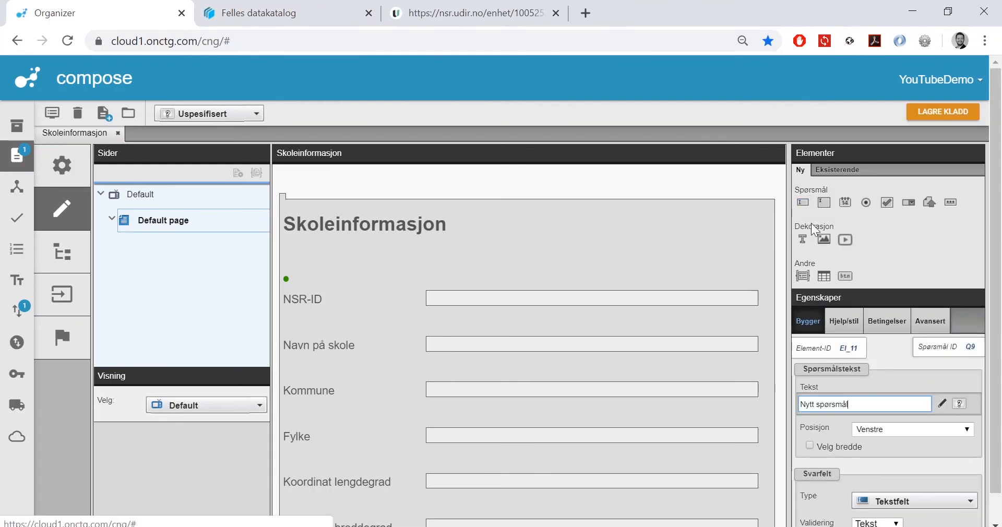
{"action": "scroll", "coordinate": [746, 400], "scroll_direction": "down", "scroll_amount": 3}
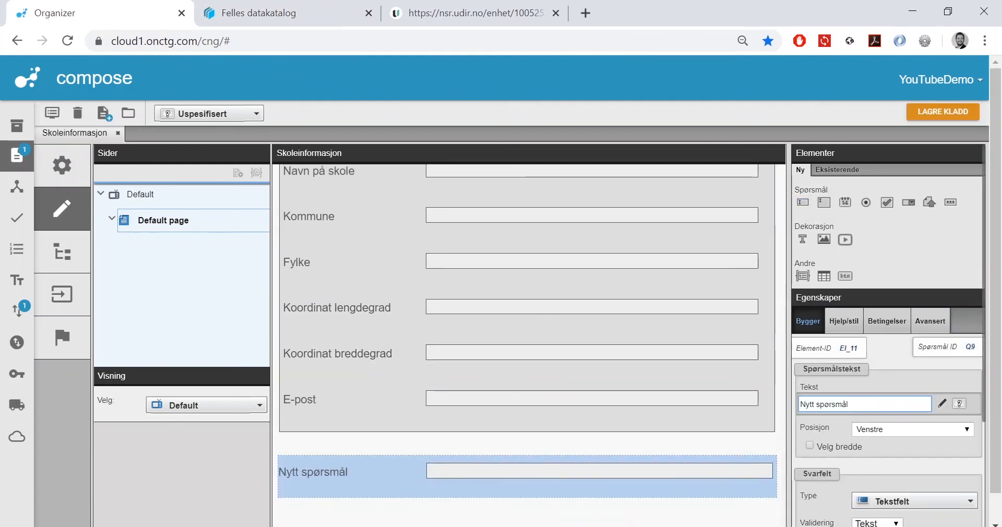
{"action": "left_click", "coordinate": [804, 402]}
{"action": "type", "text": "Skoletrinn"}
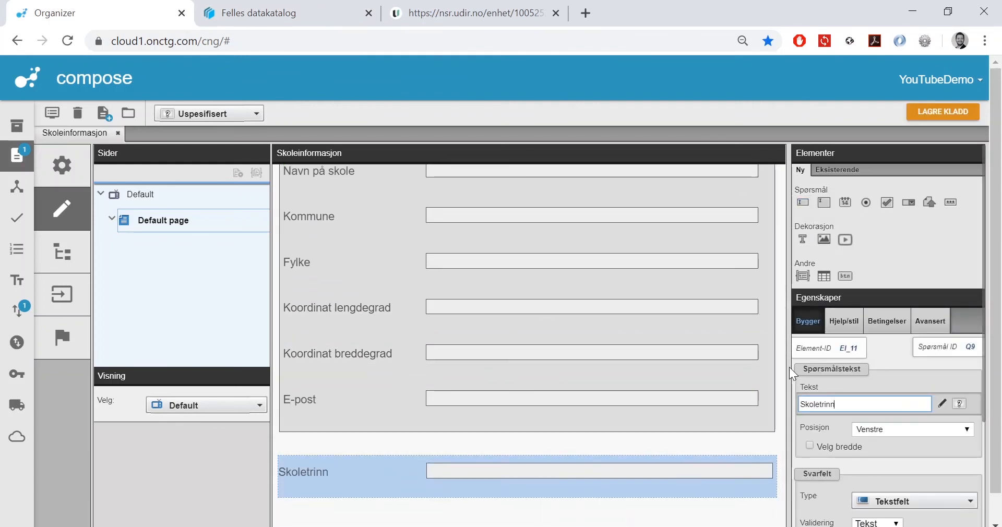
{"action": "left_click_drag", "start_coordinate": [345, 292], "coordinate": [350, 193]}
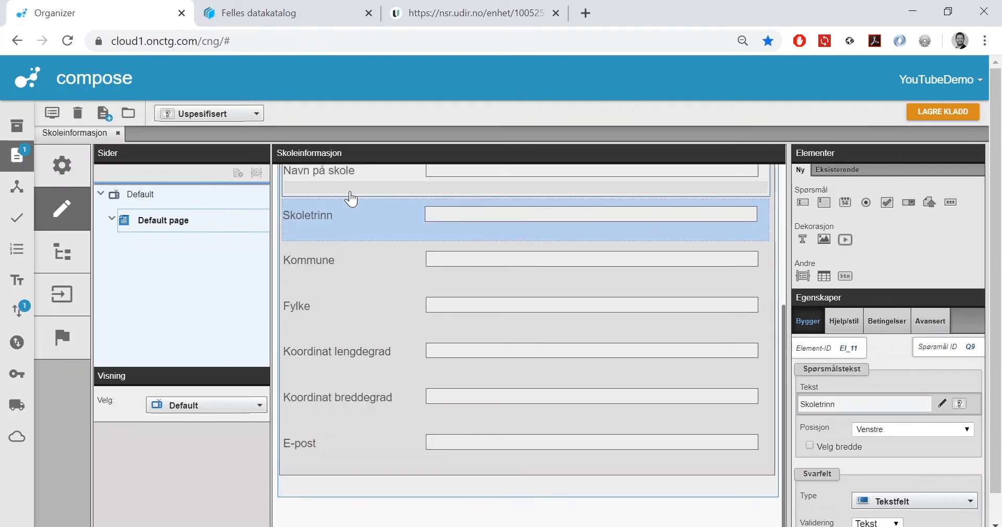
{"action": "scroll", "coordinate": [350, 193], "scroll_direction": "up", "scroll_amount": 3}
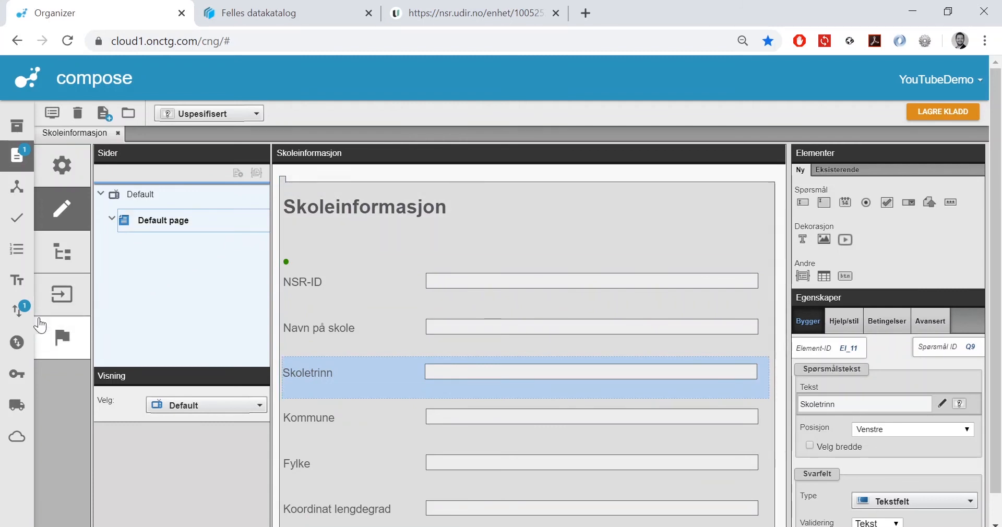
- Add a JSON response variable named trinn to the Nasjonalt skoleregister integration
{"action": "left_click", "coordinate": [14, 325]}
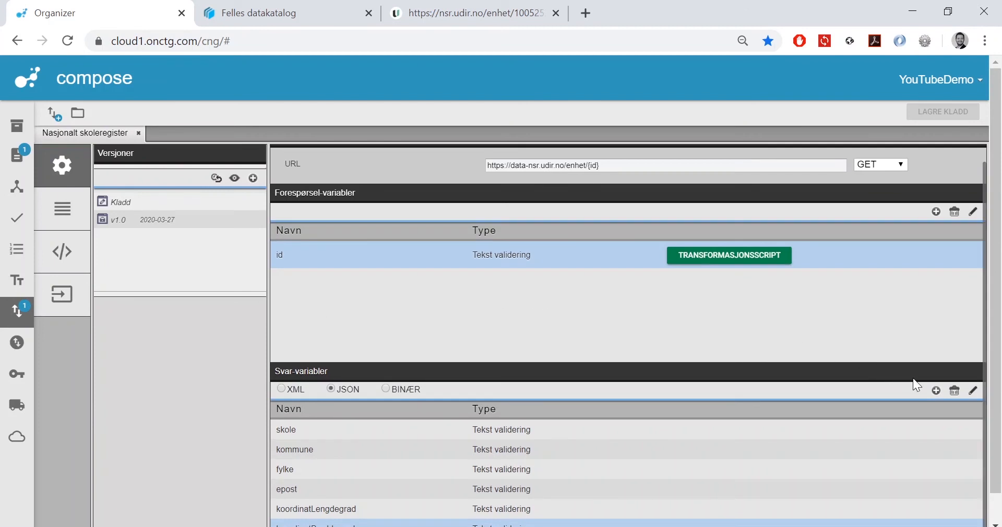
{"action": "left_click", "coordinate": [936, 390]}
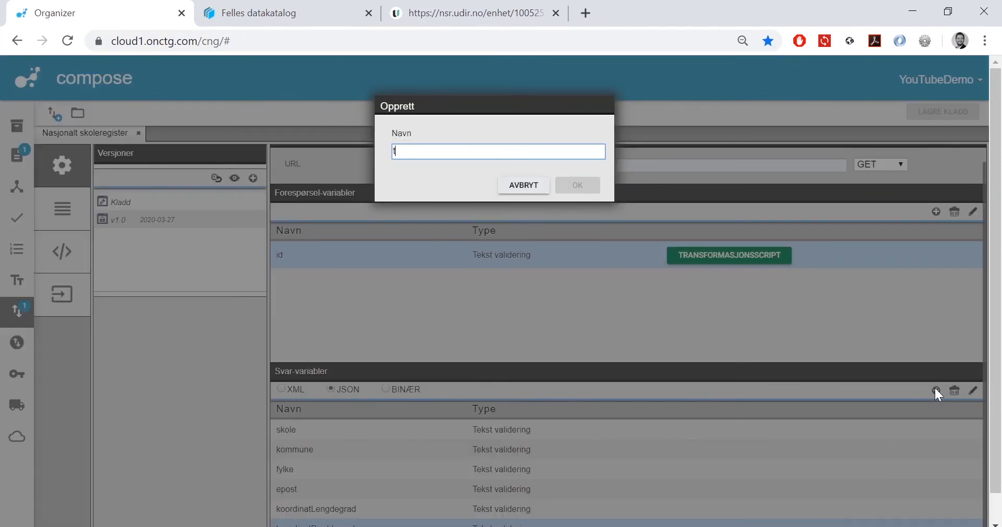
{"action": "type", "text": "navn"}
{"action": "key", "text": "Return"}
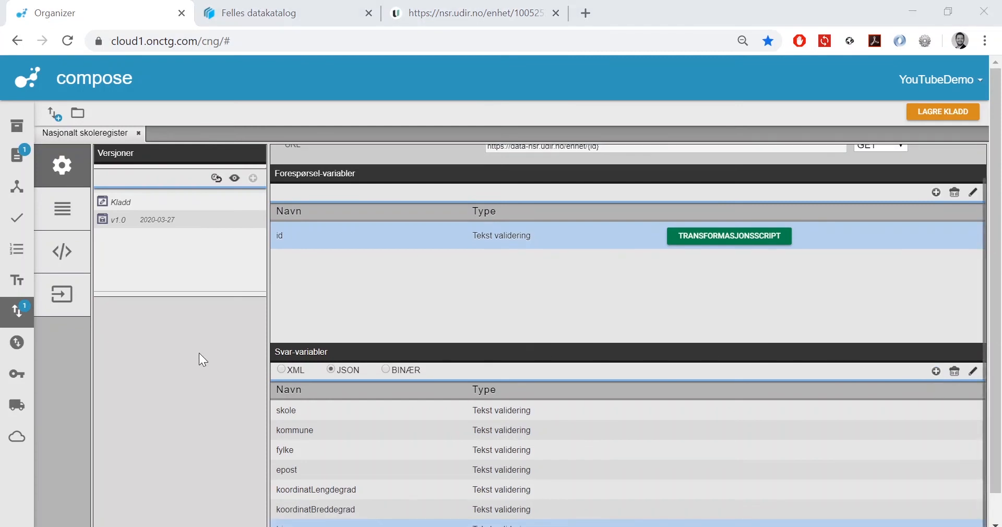
- Give trinn a conversion script that reads $.SkoleTrinnFra as fra and $.SkoleTrinnTil as til, and returns "${fra}-${til}"
{"action": "left_click", "coordinate": [68, 315]}
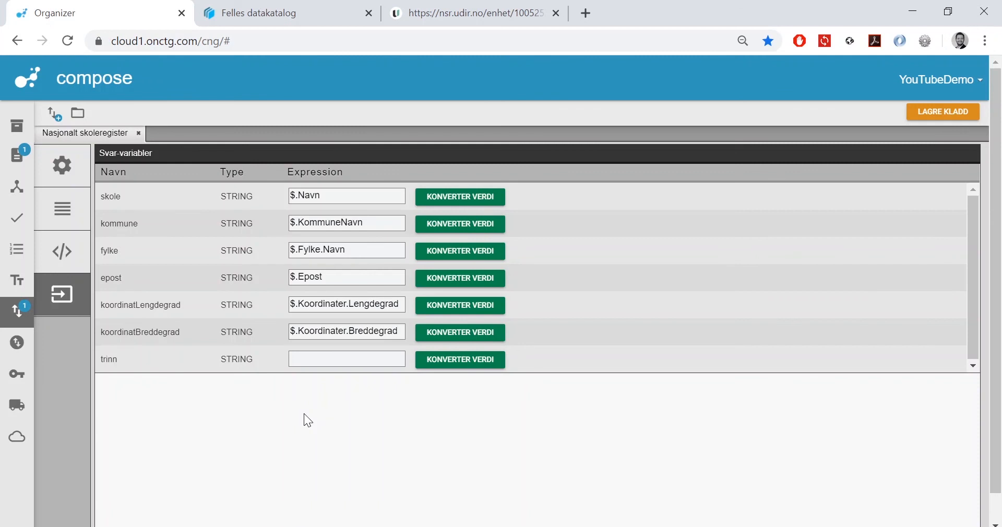
{"action": "left_click", "coordinate": [481, 359]}
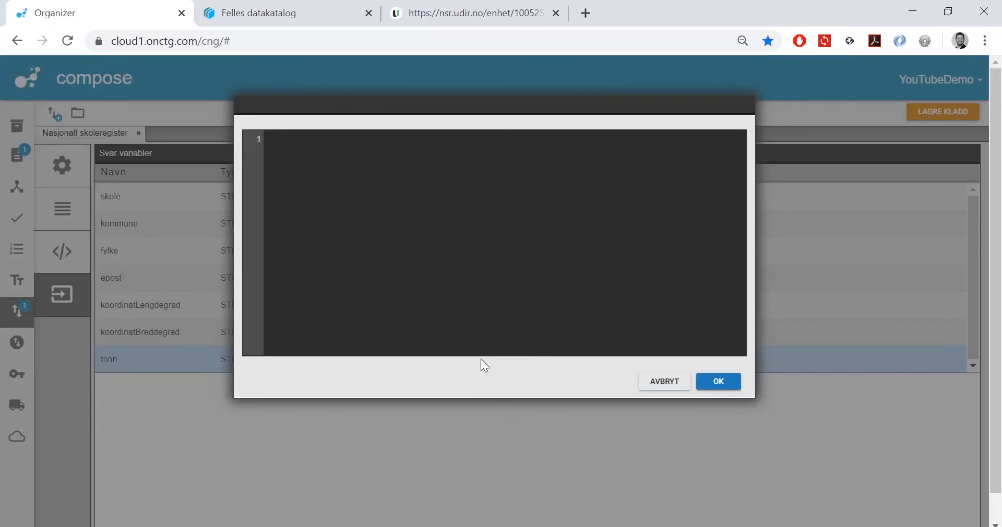
{"action": "left_click", "coordinate": [383, 151]}
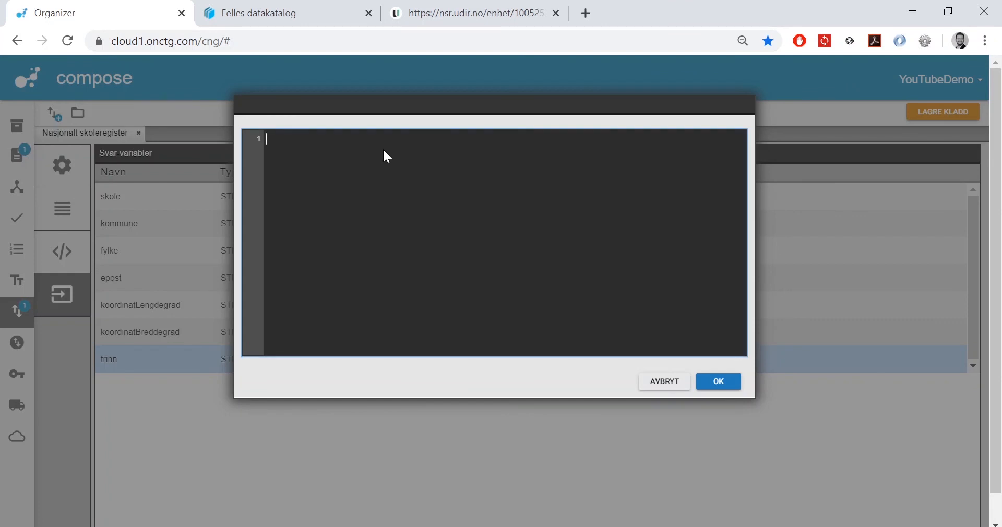
{"action": "type", "text": "def fra = value.read('$.SkoleTrinnFra')"}
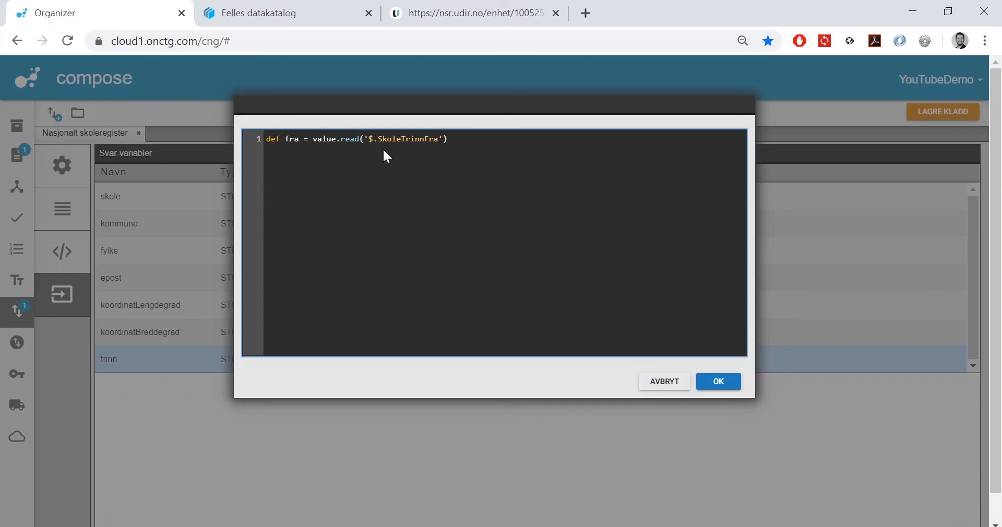
{"action": "key", "text": "Return"}
{"action": "type", "text": "def til = value.read('$.SkoleTrinnTil')"}
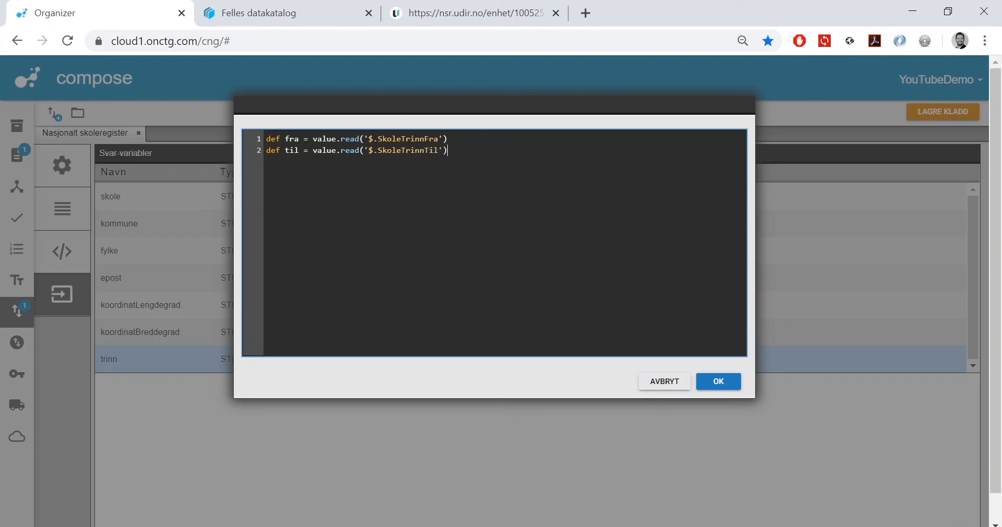
{"action": "key", "text": "Return"}
{"action": "key", "text": "Return"}
{"action": "type", "text": "return \"${fra}-${til}\""}
{"action": "left_click", "coordinate": [719, 383]}
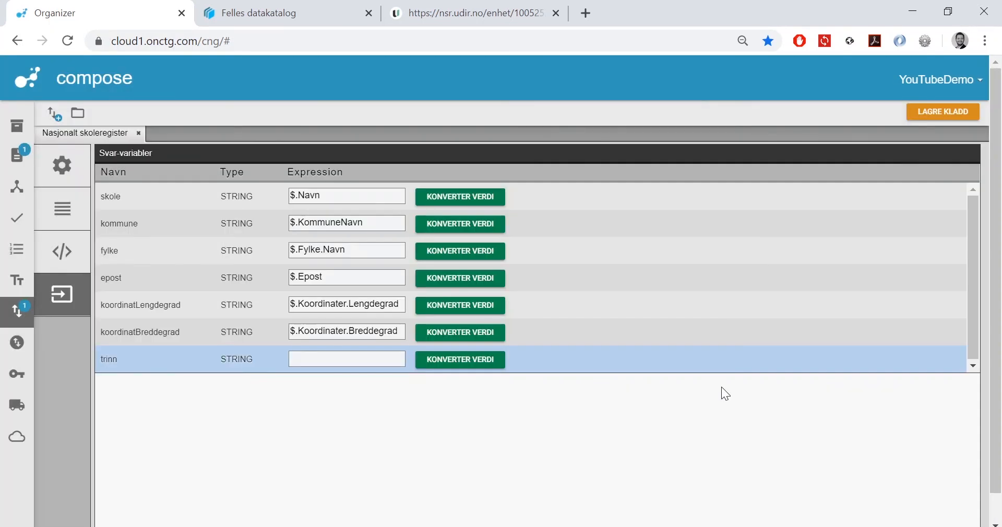
- Save the integration draft and create a new version of it without a comment
{"action": "left_click", "coordinate": [932, 112]}
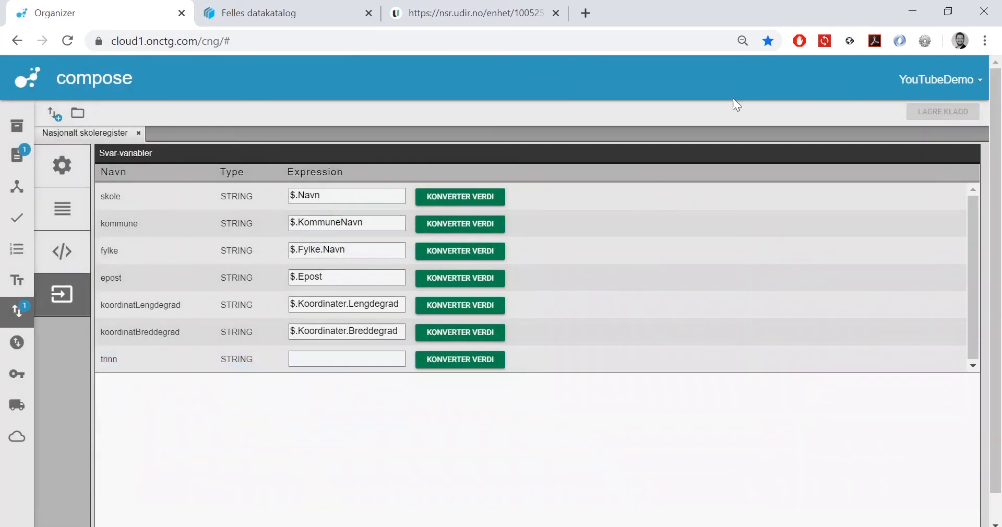
{"action": "left_click", "coordinate": [62, 165]}
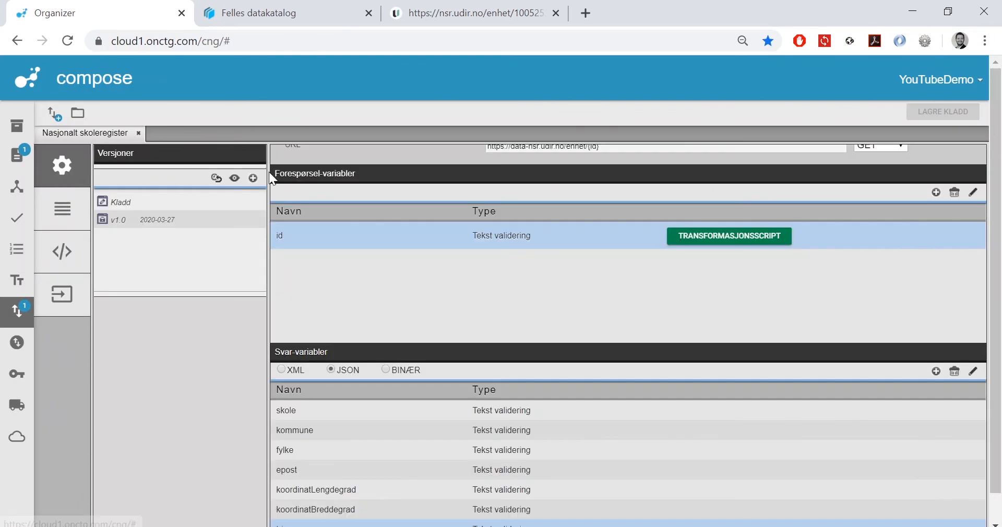
{"action": "left_click", "coordinate": [252, 178]}
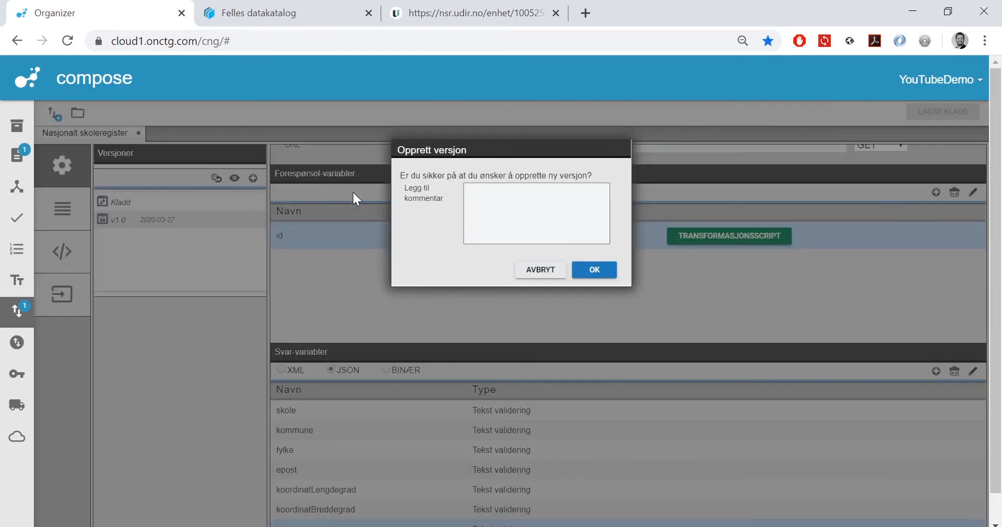
{"action": "left_click", "coordinate": [594, 270]}
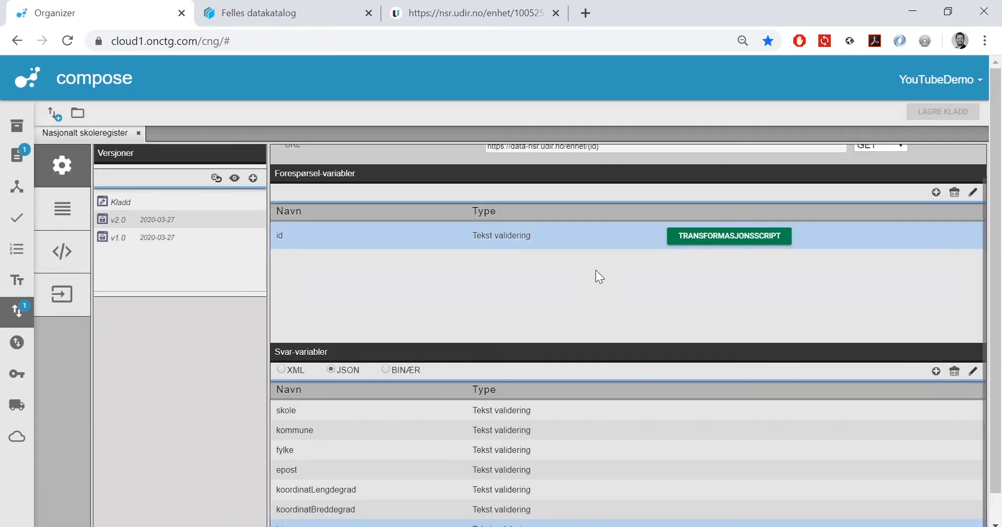
- Set the NSR-ID question's integration trigger in the Skoleinformasjon form to version v2.0 and accept its request variables
{"action": "left_click", "coordinate": [19, 156]}
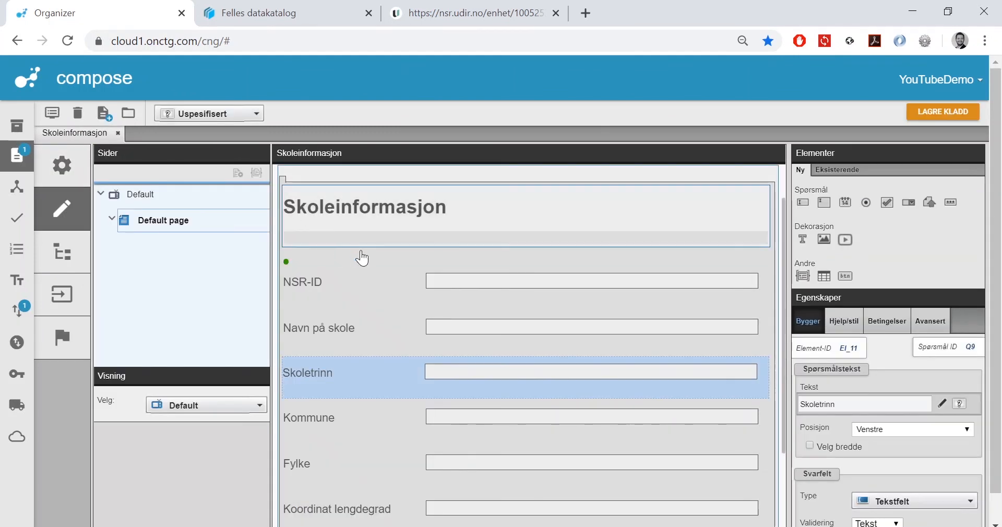
{"action": "left_click", "coordinate": [367, 273]}
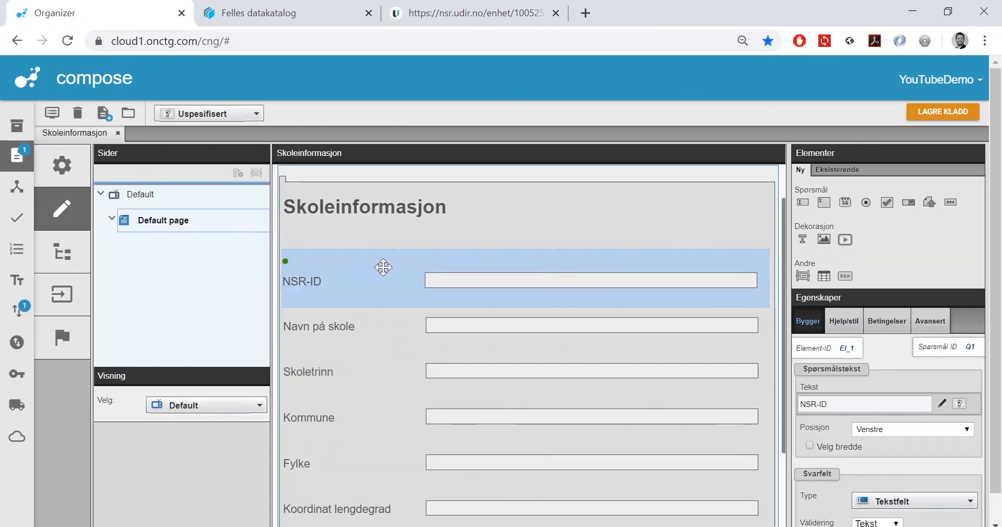
{"action": "scroll", "coordinate": [918, 344], "scroll_direction": "down", "scroll_amount": 3}
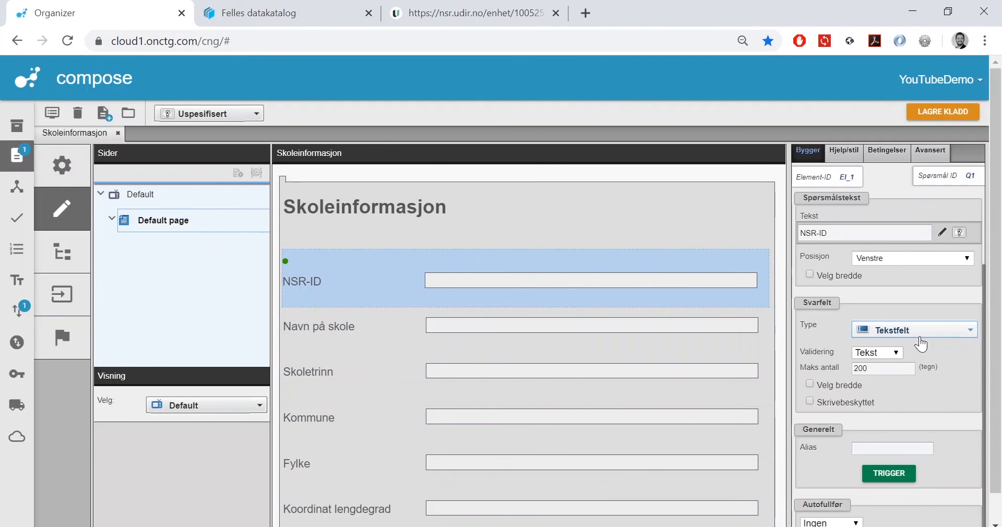
{"action": "left_click", "coordinate": [903, 472]}
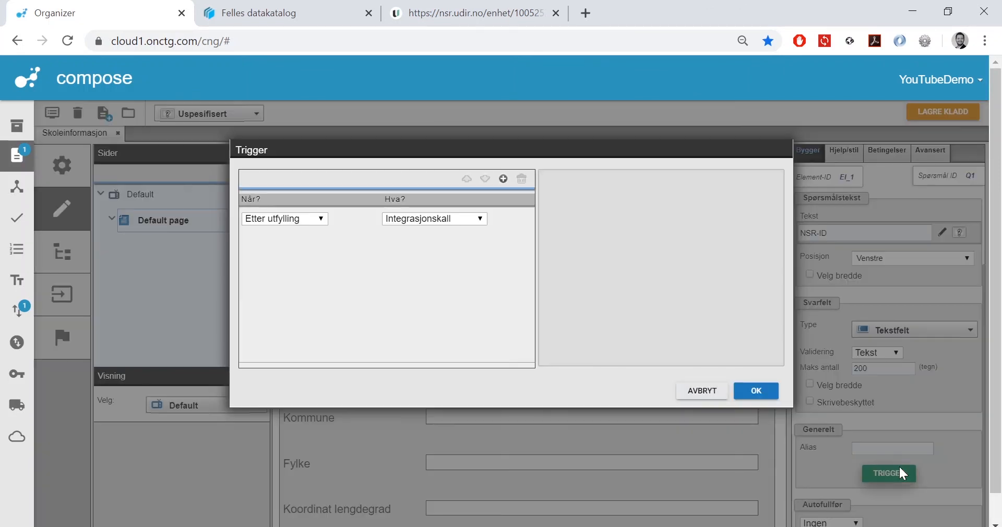
{"action": "left_click", "coordinate": [514, 221]}
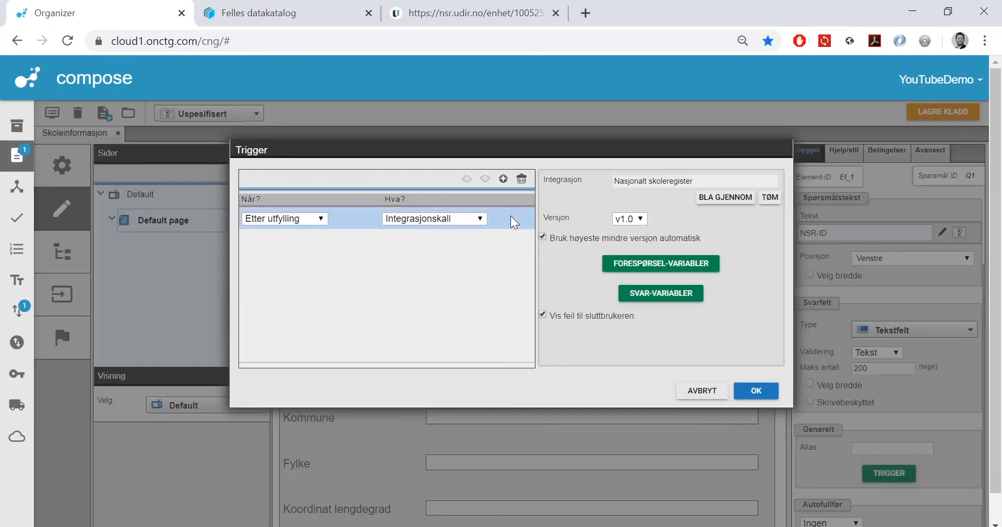
{"action": "left_click", "coordinate": [638, 221]}
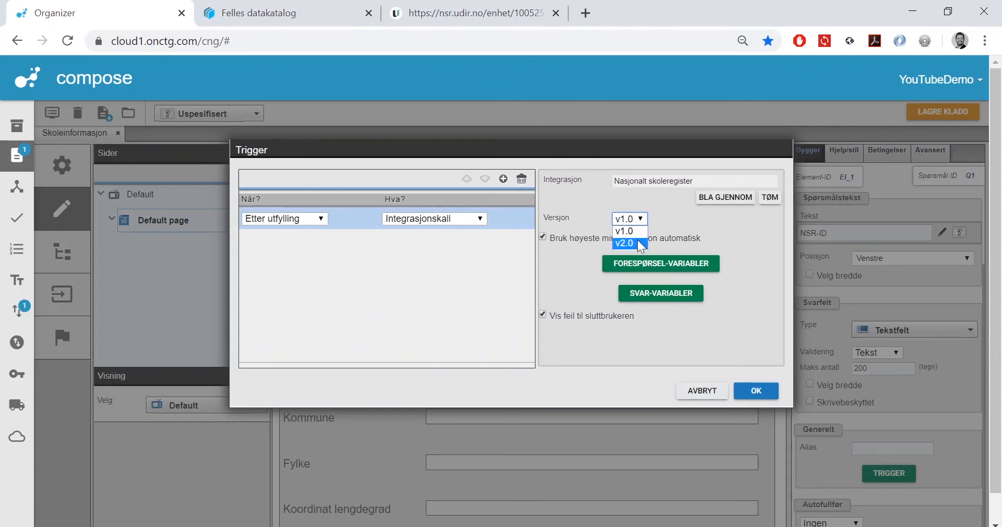
{"action": "left_click", "coordinate": [641, 244]}
{"action": "left_click", "coordinate": [652, 265]}
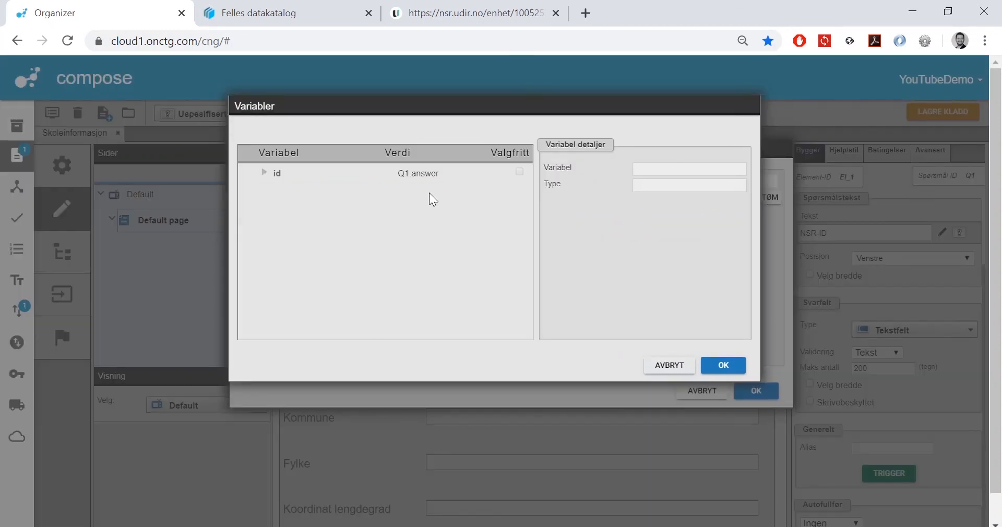
{"action": "left_click", "coordinate": [720, 364]}
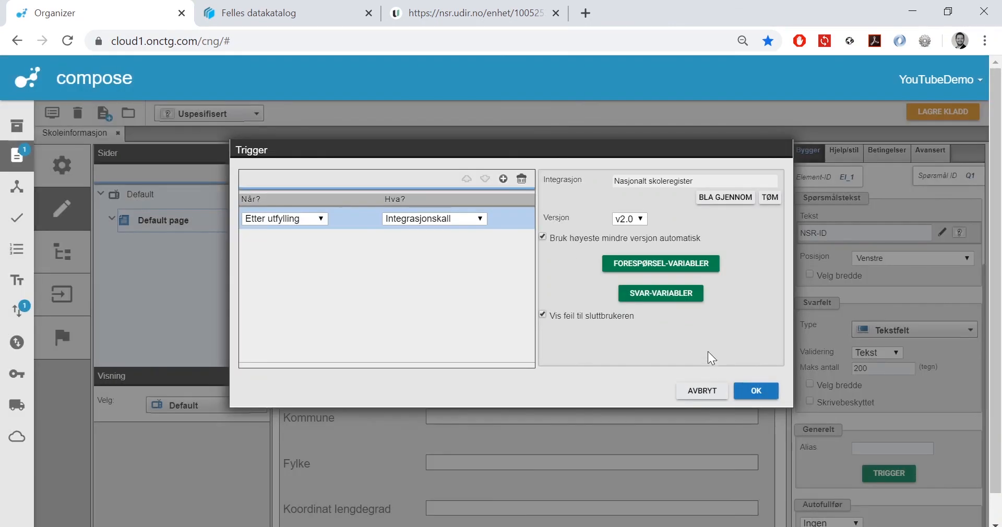
- Map the response variable trinn to question Q9, Skoletrinn, and accept the variables and the trigger
{"action": "left_click", "coordinate": [665, 296]}
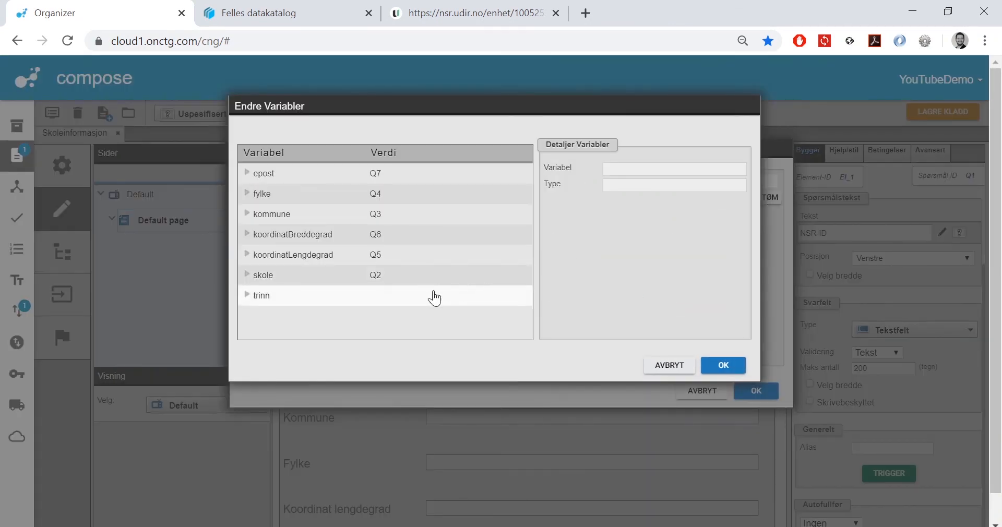
{"action": "left_click", "coordinate": [435, 295]}
{"action": "left_click", "coordinate": [642, 214]}
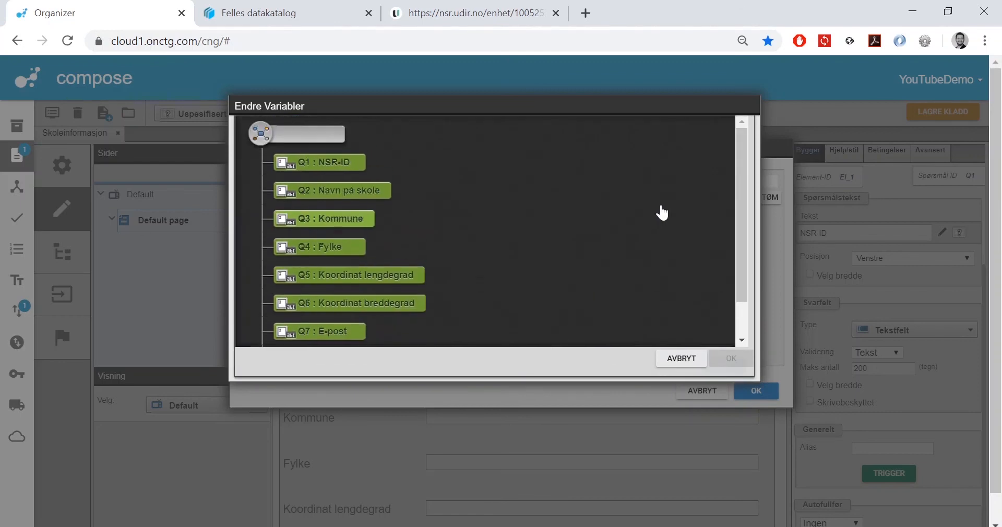
{"action": "scroll", "coordinate": [745, 235], "scroll_direction": "down", "scroll_amount": 2}
{"action": "left_click", "coordinate": [323, 291]}
{"action": "left_click", "coordinate": [730, 333]}
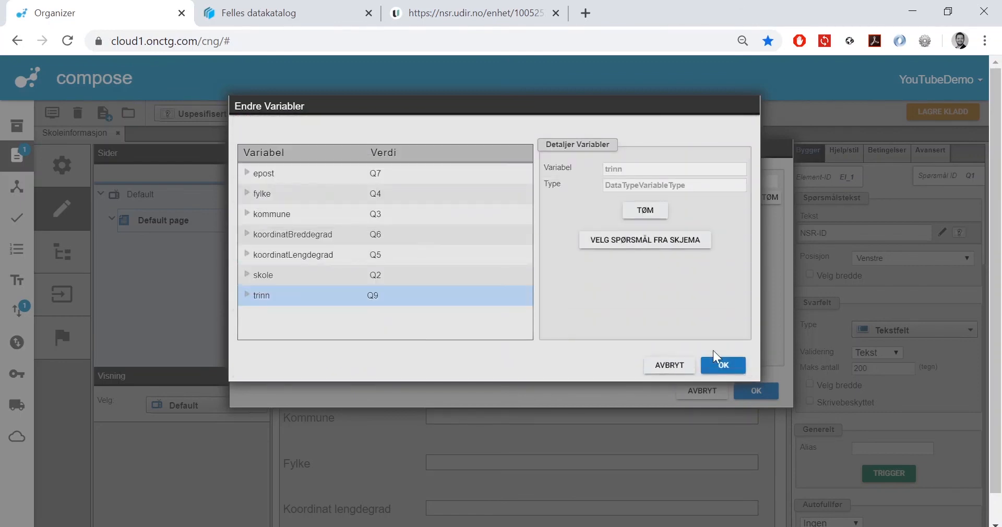
{"action": "left_click", "coordinate": [723, 364]}
{"action": "left_click", "coordinate": [756, 390]}
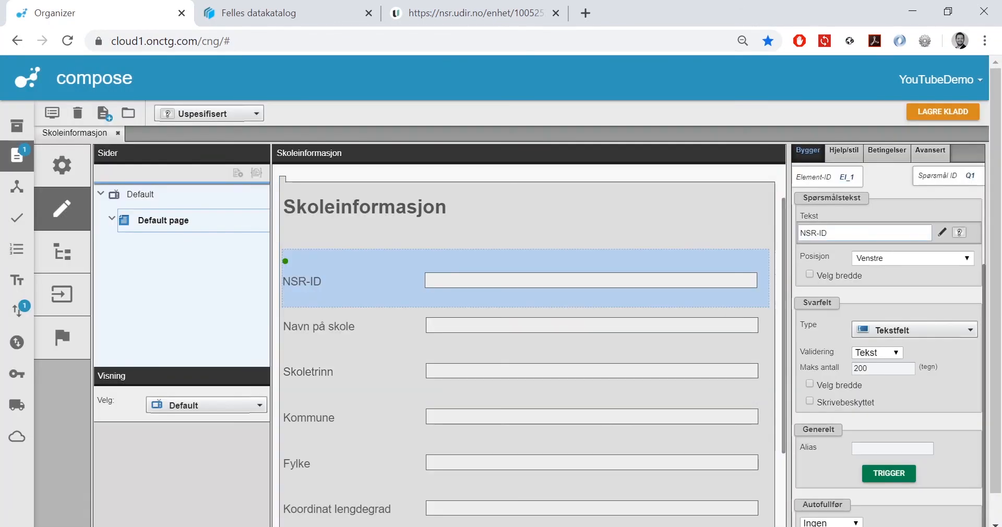
- Save the form draft and preview the form full screen with the Demo.skin.1 design
{"action": "left_click", "coordinate": [49, 183]}
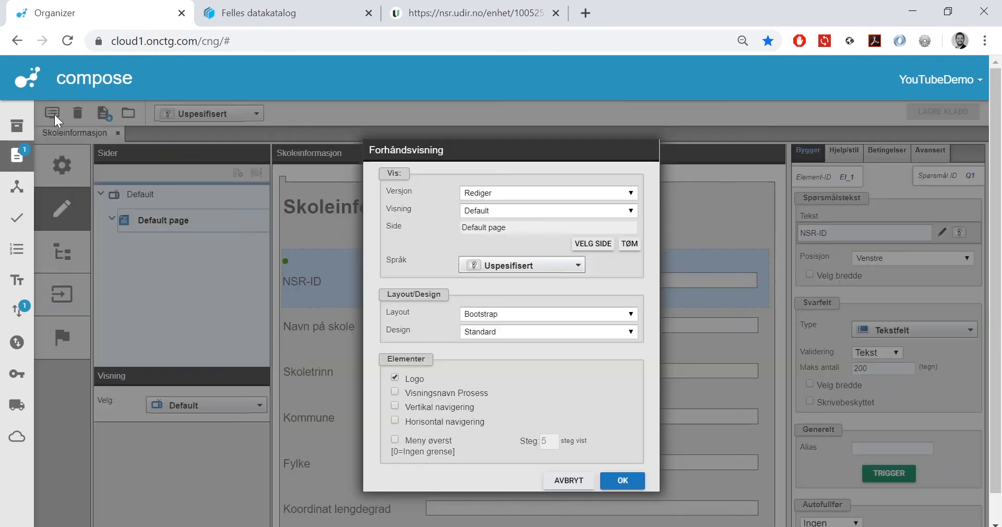
{"action": "left_click", "coordinate": [511, 332]}
{"action": "left_click", "coordinate": [509, 346]}
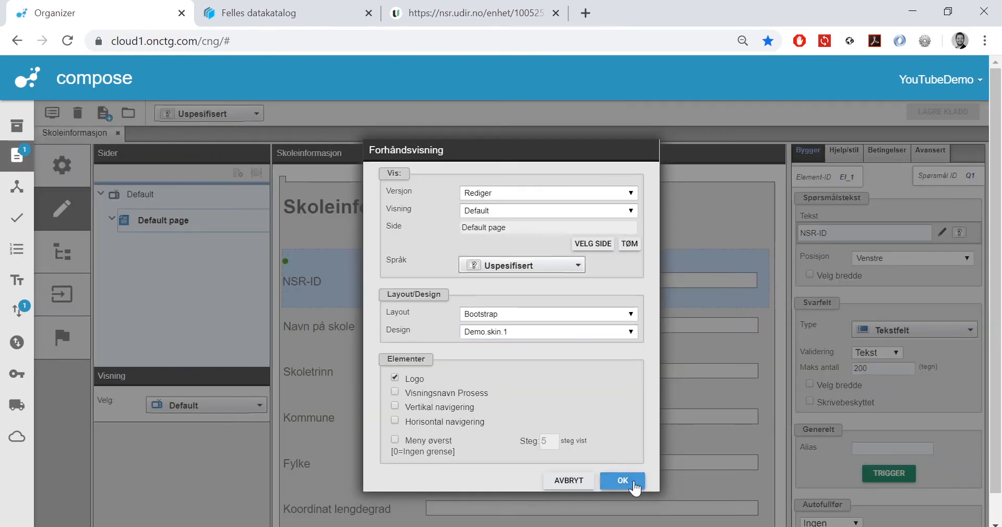
{"action": "left_click", "coordinate": [634, 481]}
{"action": "key", "text": "F11"}
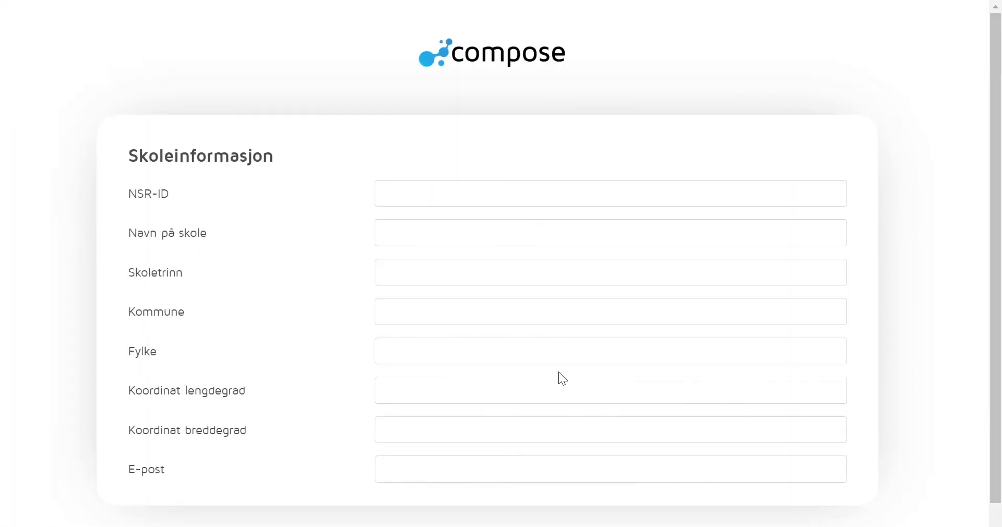
- Test the extended integration by entering NSR-ID 1005253 in the preview and leaving the field
{"action": "left_click", "coordinate": [385, 194]}
{"action": "type", "text": "1005253"}
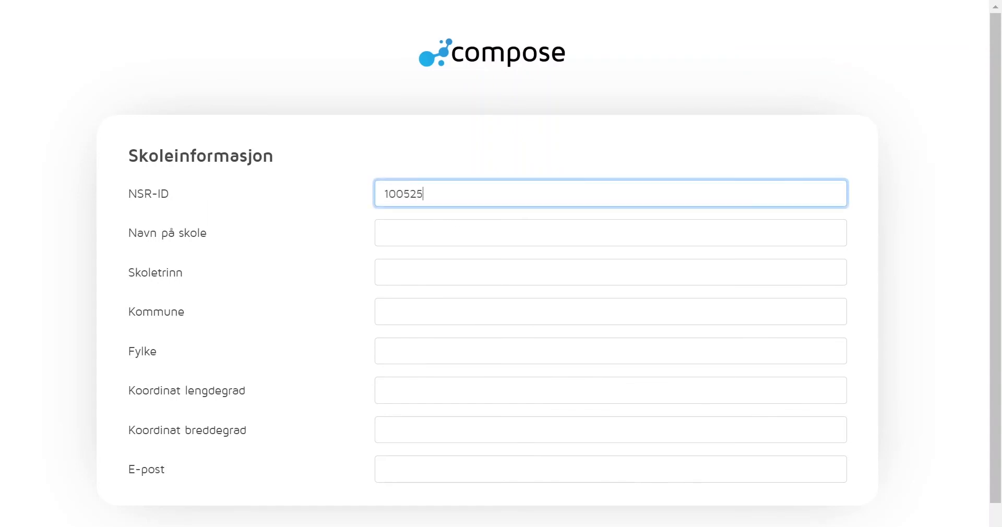
{"action": "left_click", "coordinate": [358, 198]}
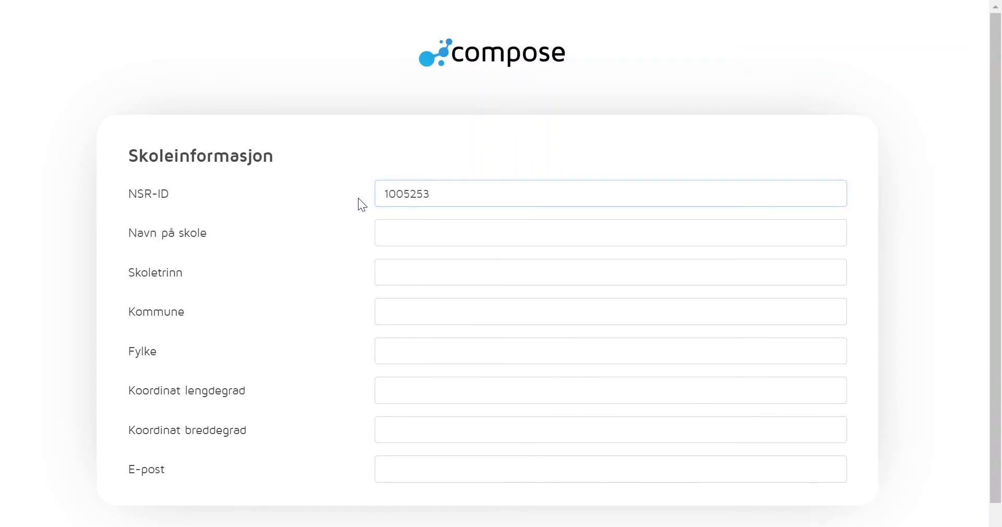